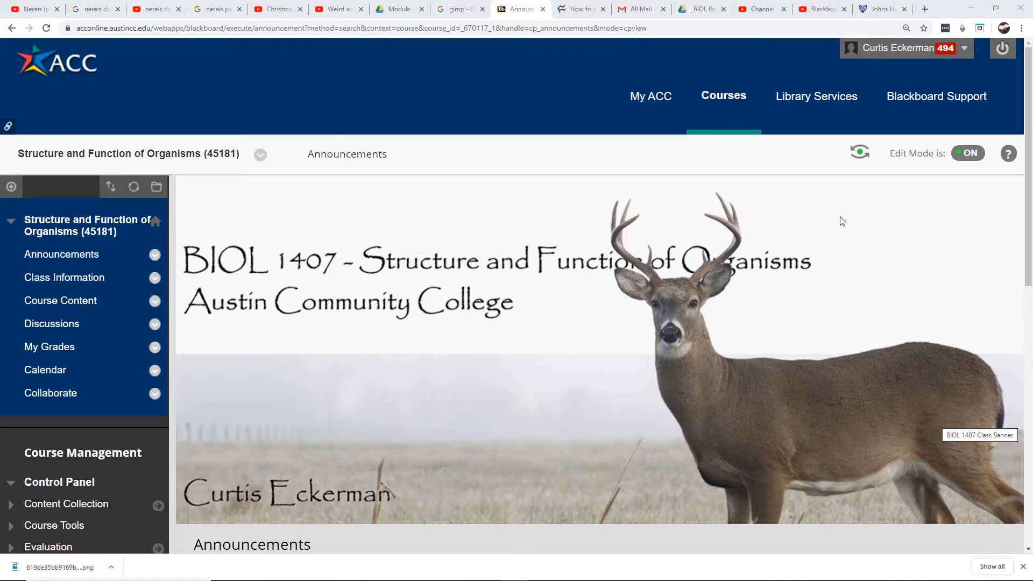
- Open the Full Grade Center of the Structure and Function of Organisms course
{"action": "left_click_drag", "start_coordinate": [1029, 153], "coordinate": [1023, 234]}
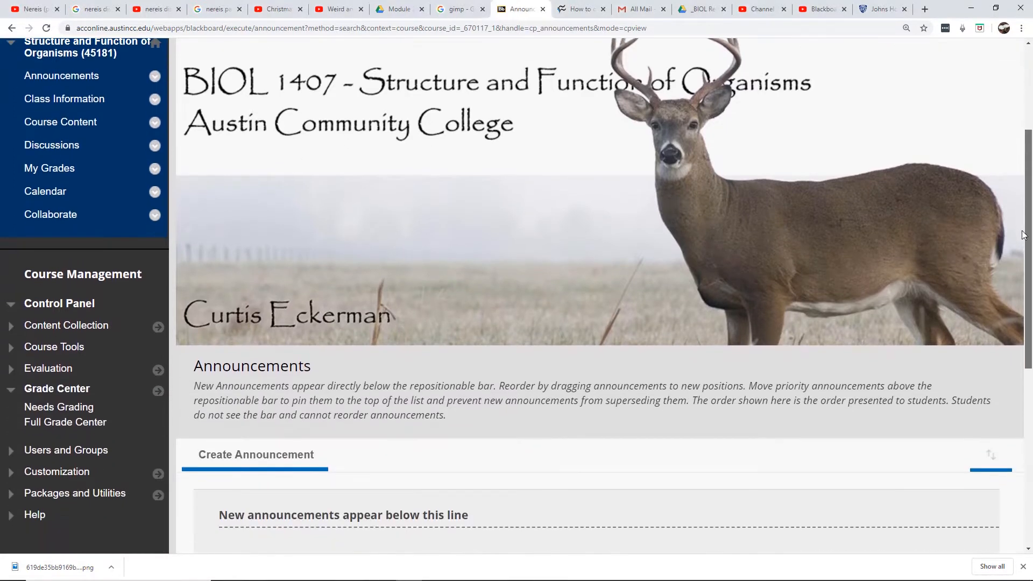
{"action": "scroll", "coordinate": [1025, 235], "scroll_direction": "up", "scroll_amount": 1}
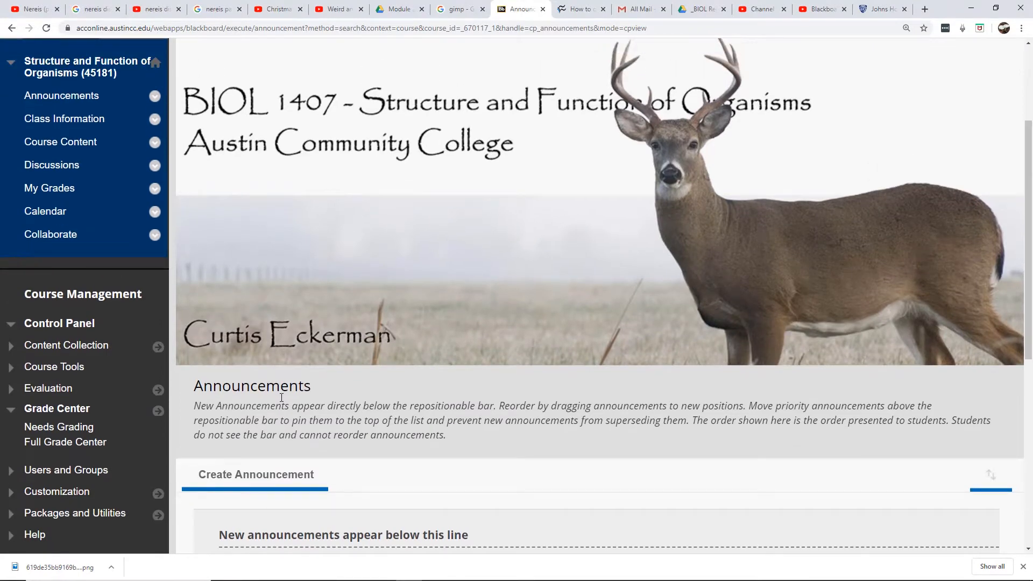
{"action": "left_click", "coordinate": [93, 446]}
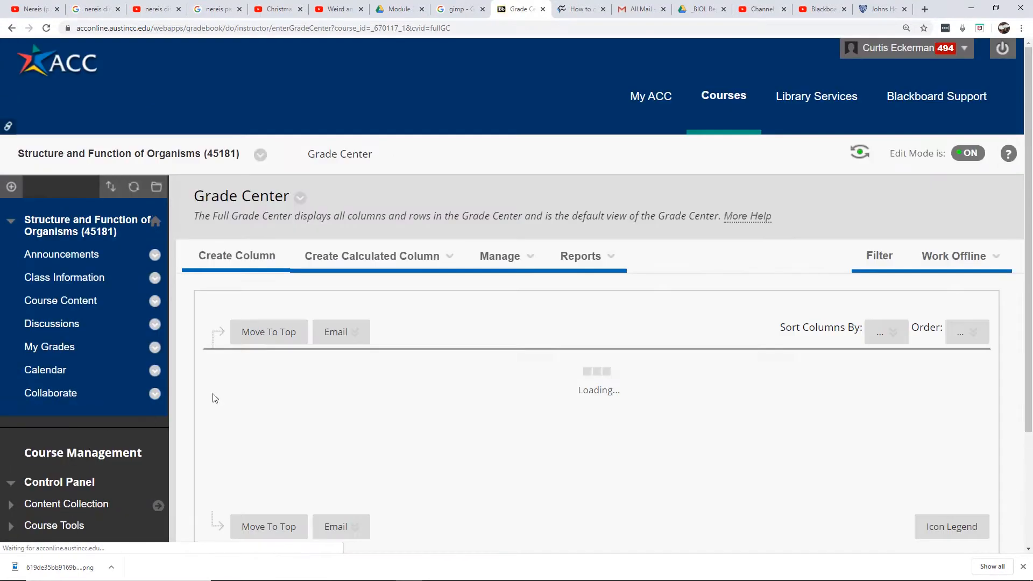
- Review the Module 3, 4 and 5 columns in the Grade Center's column organization, then leave without submitting changes
{"action": "left_click_drag", "start_coordinate": [1031, 131], "coordinate": [1021, 173]}
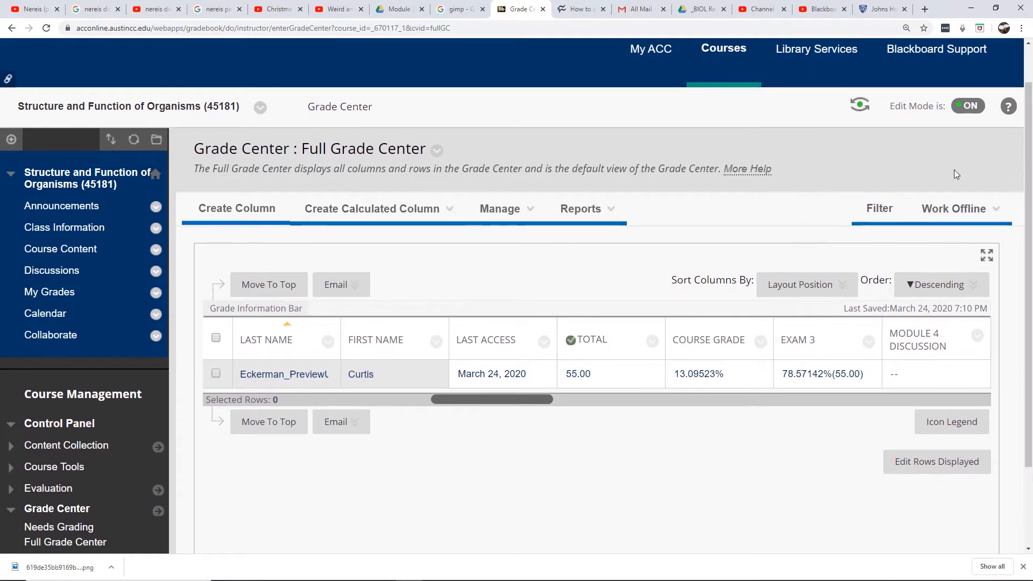
{"action": "mouse_move", "coordinate": [523, 217]}
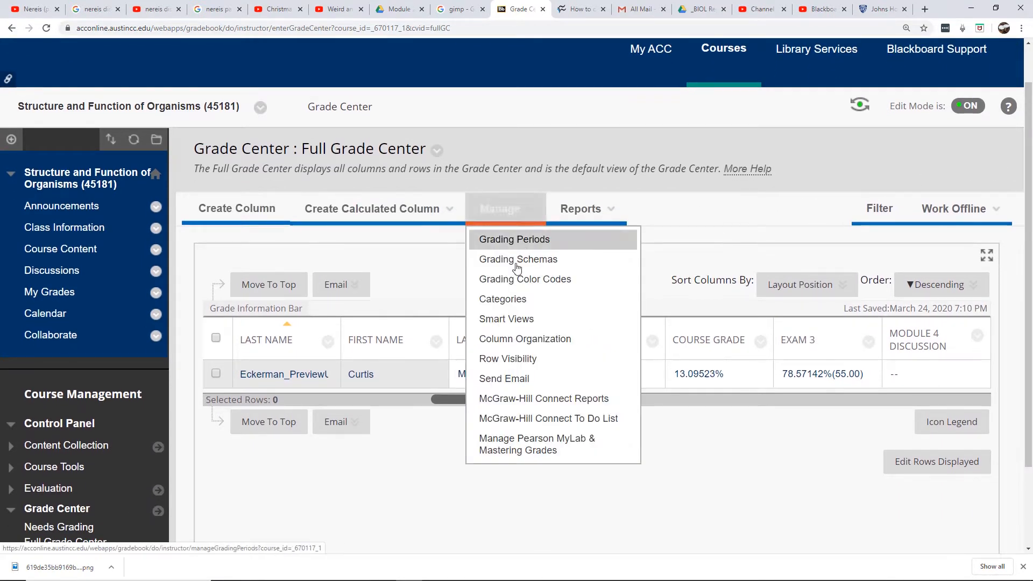
{"action": "left_click", "coordinate": [519, 344]}
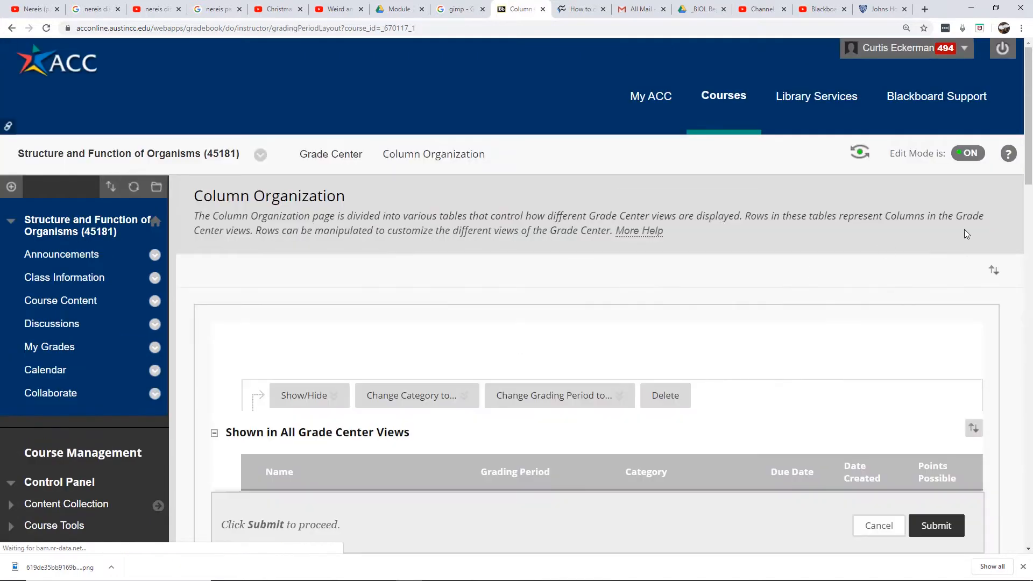
{"action": "scroll", "coordinate": [1021, 259], "scroll_direction": "down", "scroll_amount": 7}
{"action": "scroll", "coordinate": [1008, 299], "scroll_direction": "down", "scroll_amount": 7}
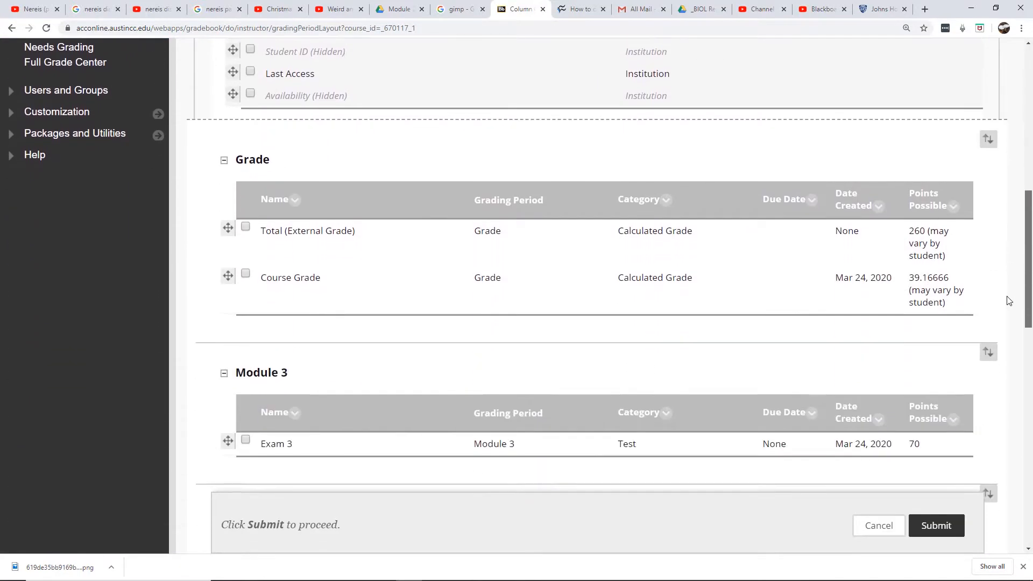
{"action": "scroll", "coordinate": [995, 360], "scroll_direction": "down", "scroll_amount": 7}
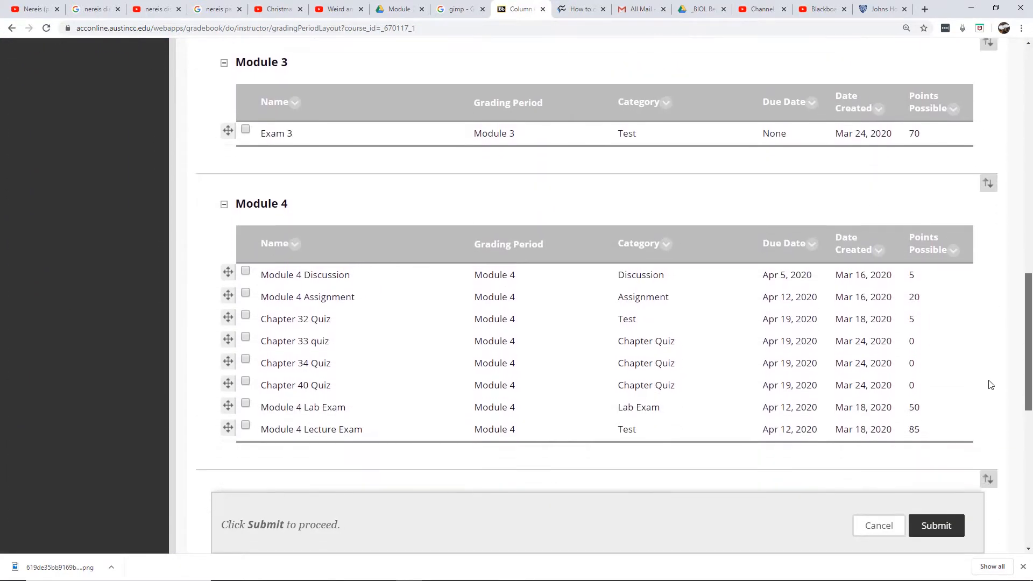
{"action": "scroll", "coordinate": [974, 460], "scroll_direction": "down", "scroll_amount": 1}
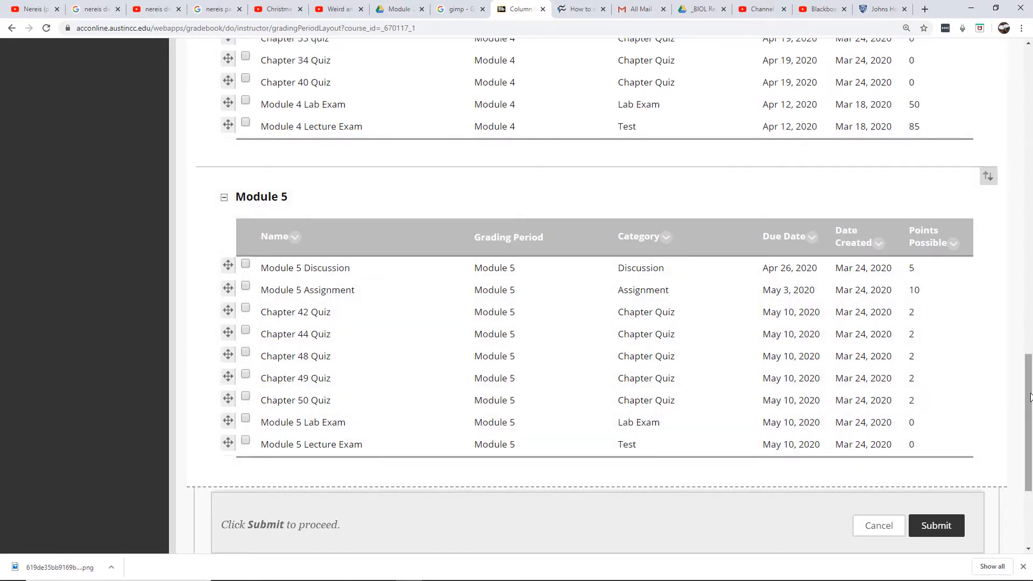
{"action": "left_click_drag", "start_coordinate": [1031, 397], "coordinate": [1031, 319]}
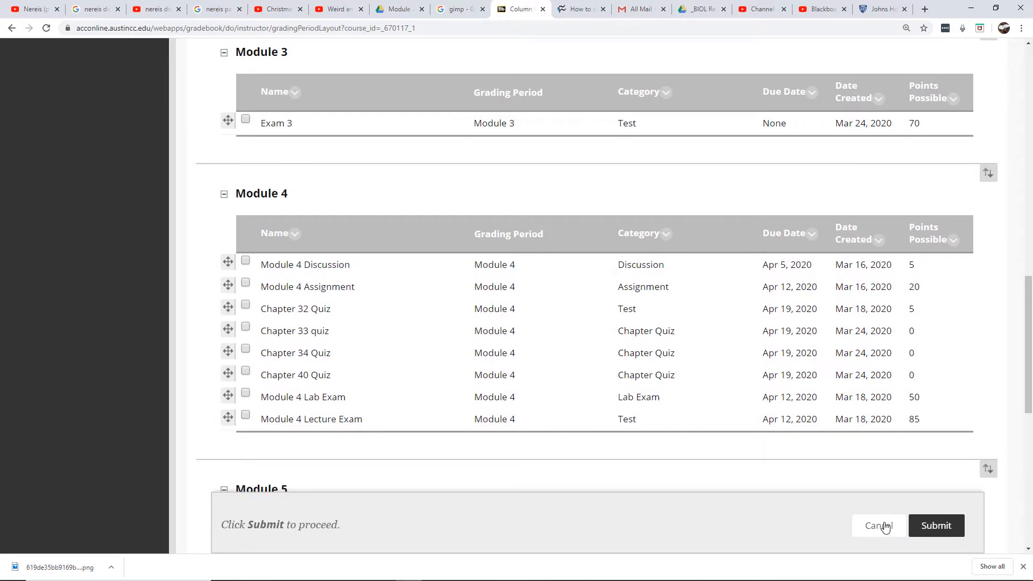
{"action": "left_click", "coordinate": [883, 526]}
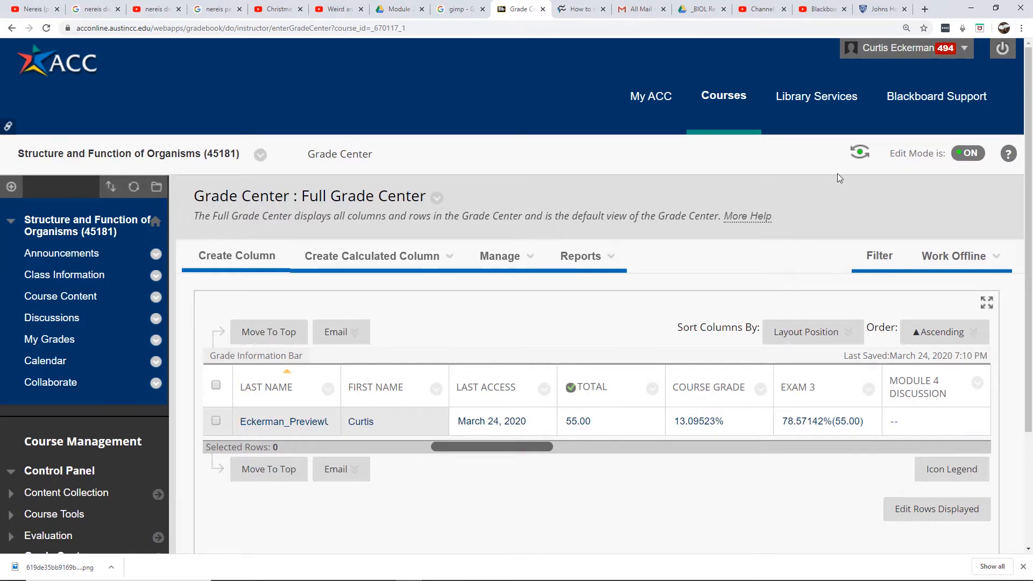
- Enter student preview mode and show the student's My Grades page
{"action": "left_click", "coordinate": [860, 152]}
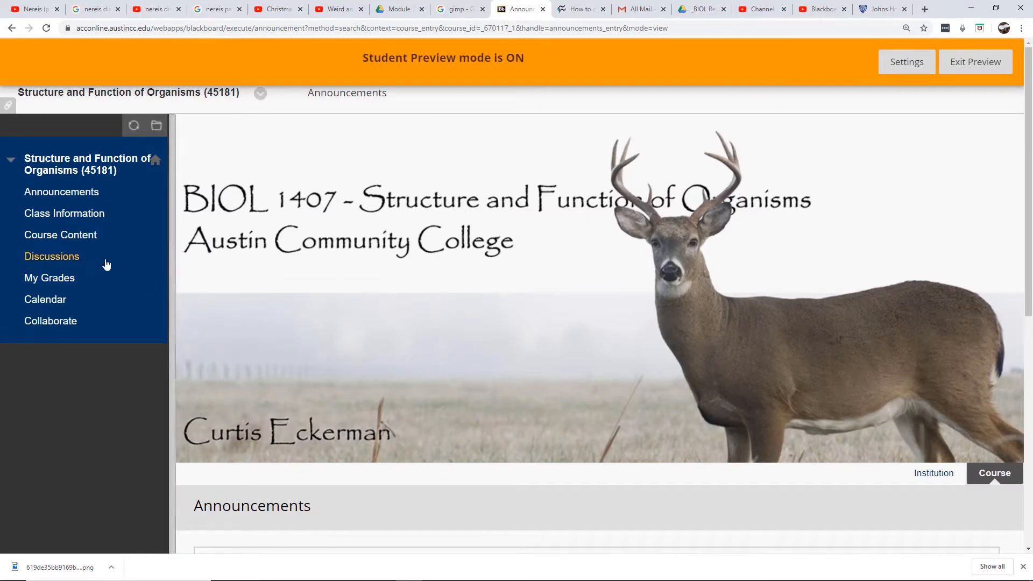
{"action": "left_click", "coordinate": [64, 277]}
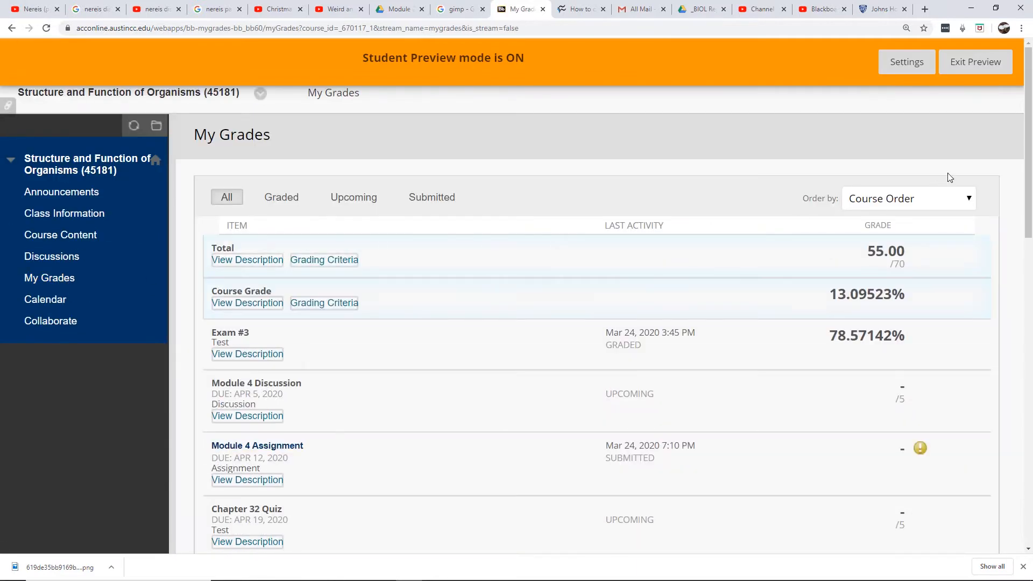
- Examine the totals, due dates, submission statuses and grades of the Exam 3, Module 4 and Module 5 items in My Grades
{"action": "scroll", "coordinate": [1028, 150], "scroll_direction": "down", "scroll_amount": 2}
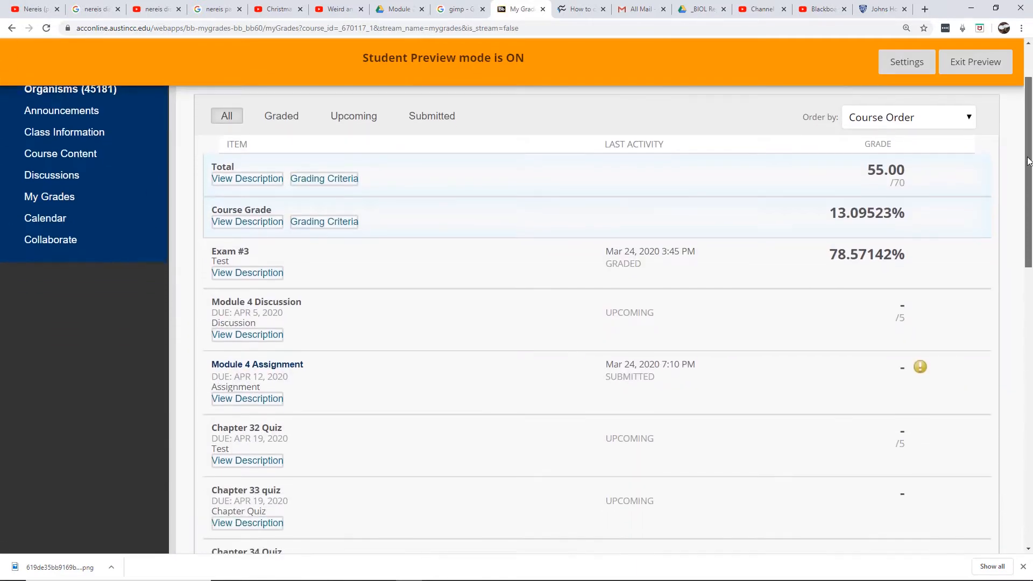
{"action": "scroll", "coordinate": [1029, 161], "scroll_direction": "down", "scroll_amount": 1}
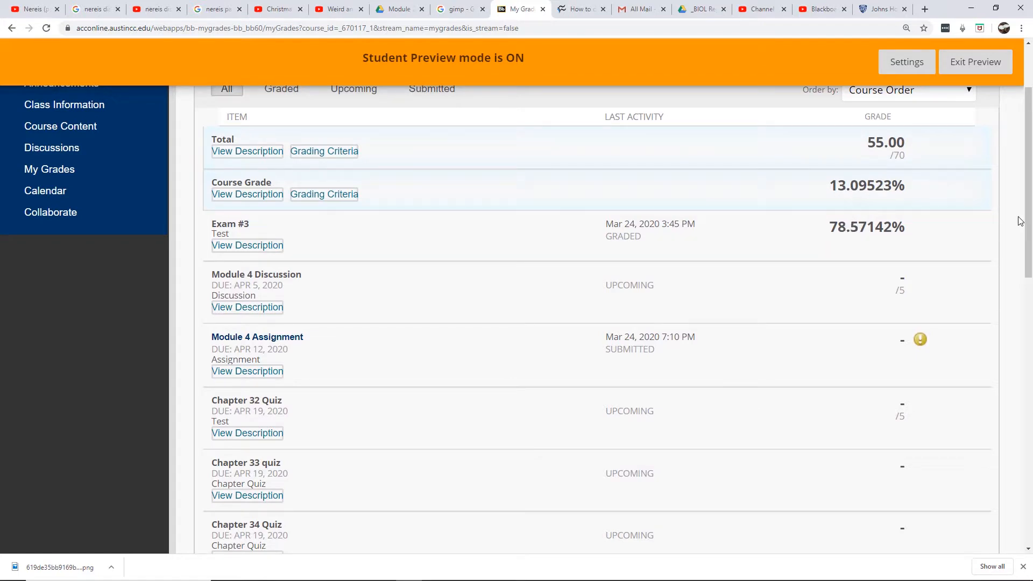
{"action": "left_click_drag", "start_coordinate": [1028, 214], "coordinate": [1029, 259]}
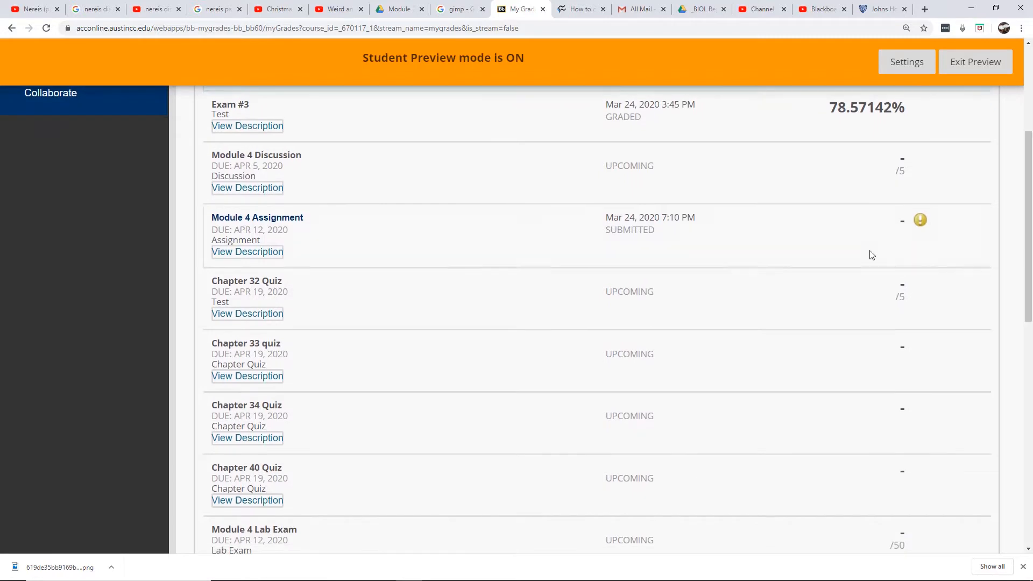
{"action": "mouse_move", "coordinate": [926, 225]}
{"action": "left_click_drag", "start_coordinate": [1026, 223], "coordinate": [1022, 307]}
{"action": "scroll", "coordinate": [996, 312], "scroll_direction": "down", "scroll_amount": 2}
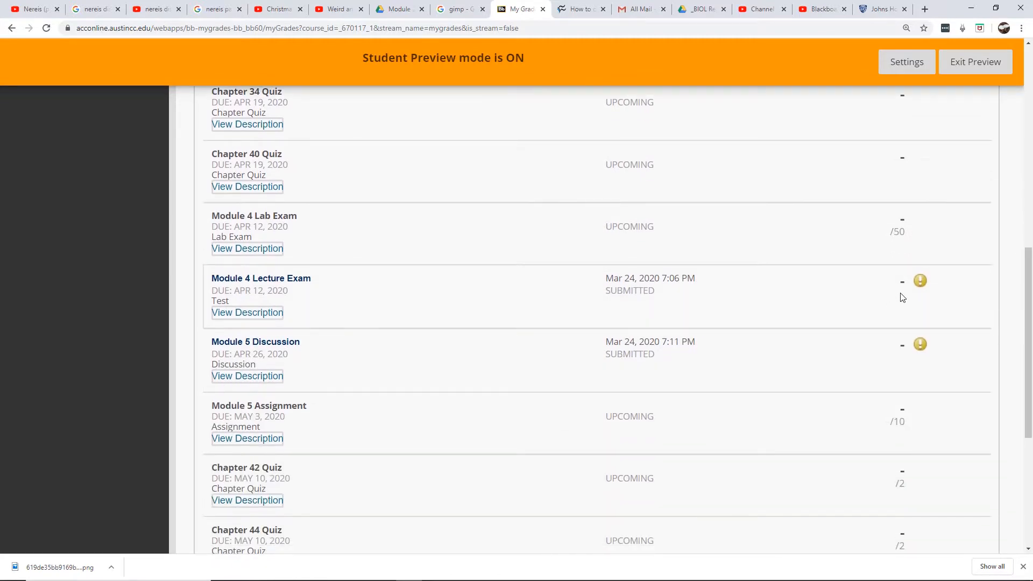
{"action": "mouse_move", "coordinate": [920, 351]}
{"action": "scroll", "coordinate": [1029, 331], "scroll_direction": "down", "scroll_amount": 1}
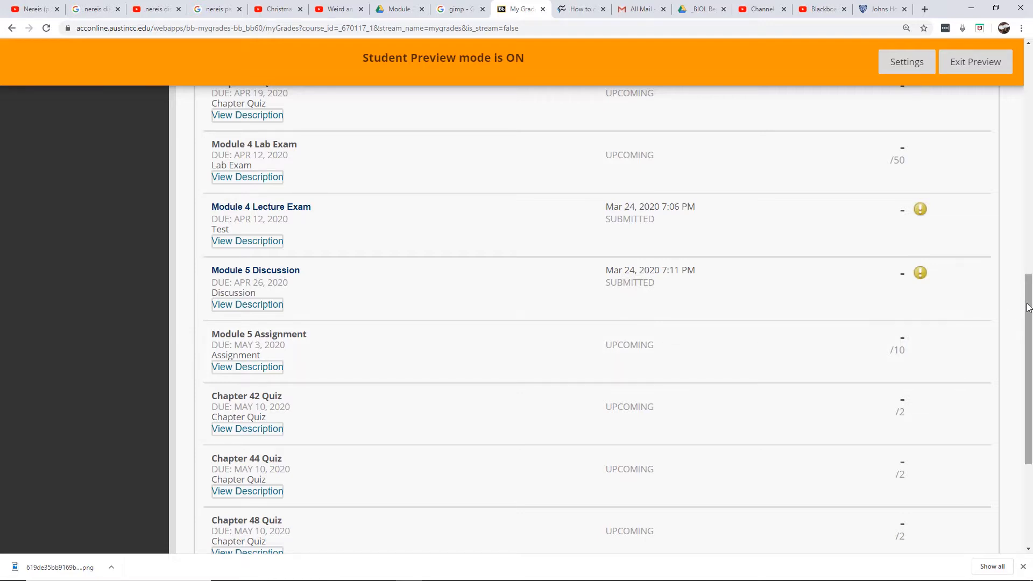
{"action": "left_click_drag", "start_coordinate": [1030, 309], "coordinate": [1032, 86]}
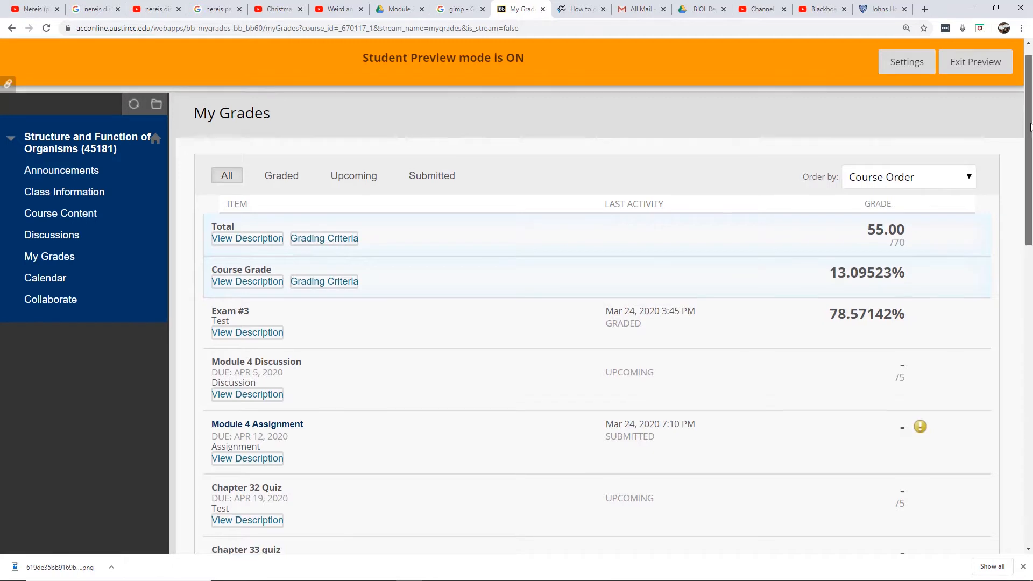
{"action": "left_click_drag", "start_coordinate": [1029, 134], "coordinate": [1032, 189]}
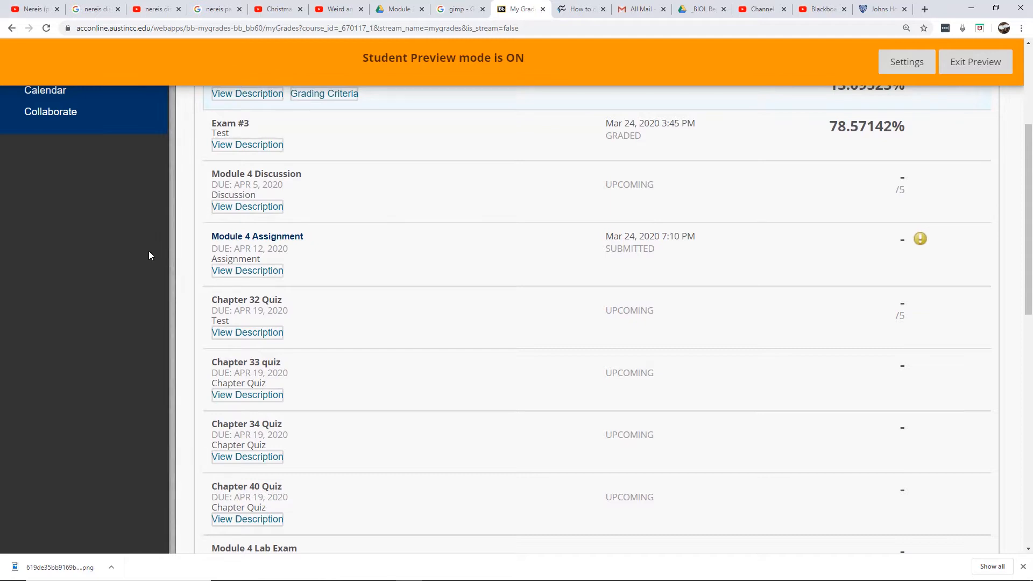
{"action": "scroll", "coordinate": [74, 321], "scroll_direction": "up", "scroll_amount": 4}
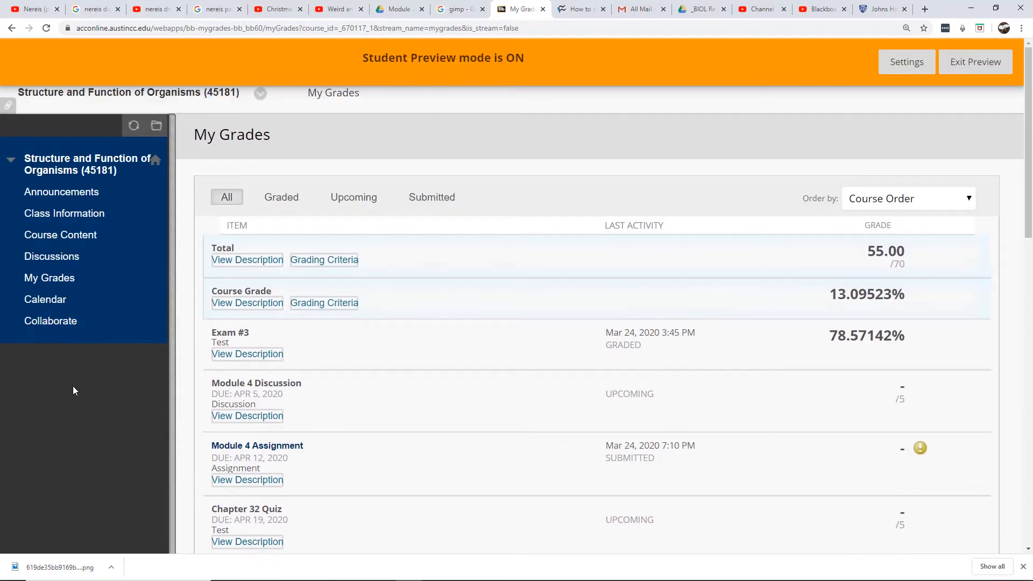
- Open the Module 4 Discussion forum from the Module 4 folder in the course content
{"action": "left_click", "coordinate": [61, 235]}
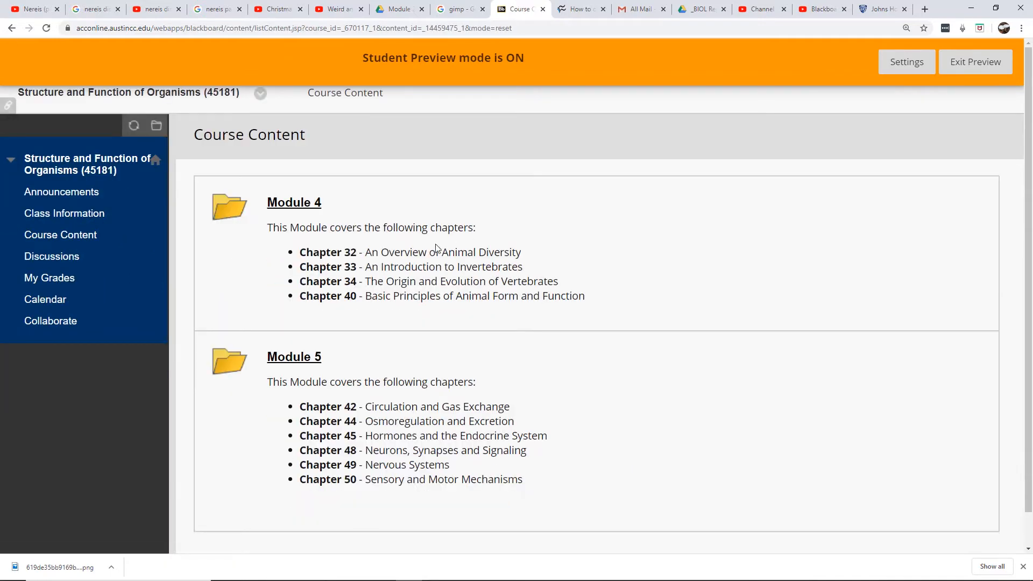
{"action": "left_click", "coordinate": [302, 203]}
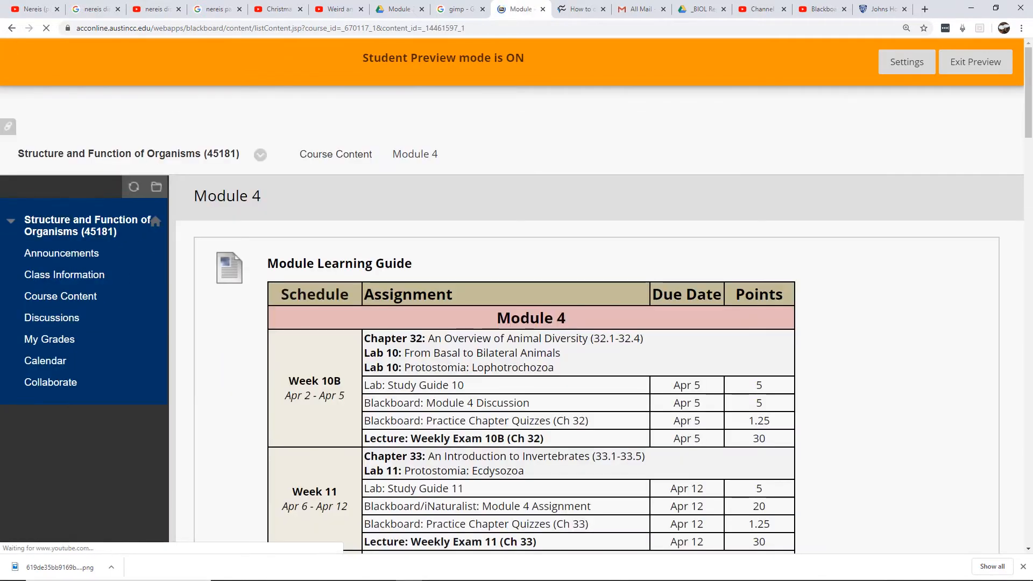
{"action": "left_click_drag", "start_coordinate": [1029, 125], "coordinate": [1015, 297]}
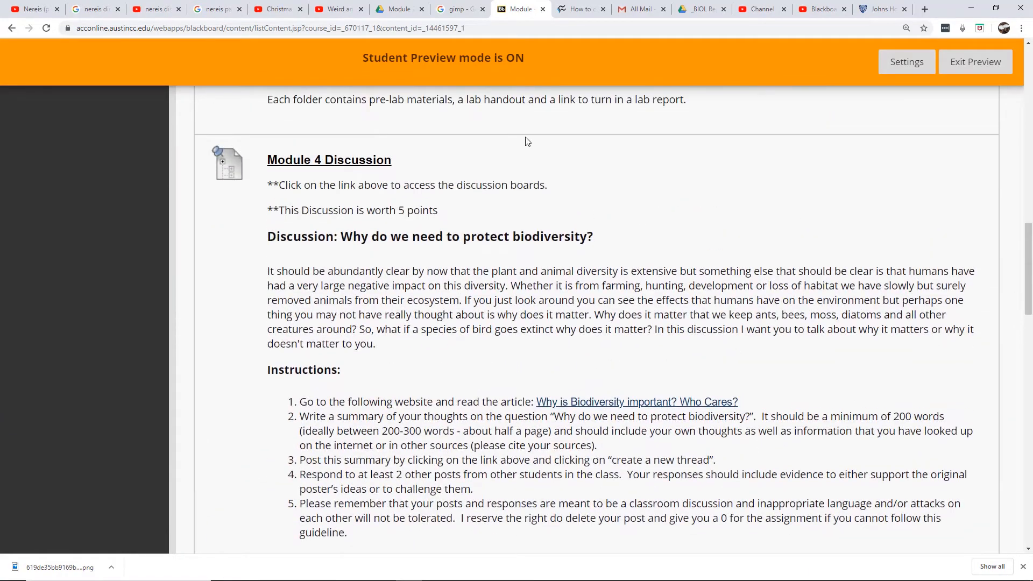
{"action": "left_click", "coordinate": [341, 161]}
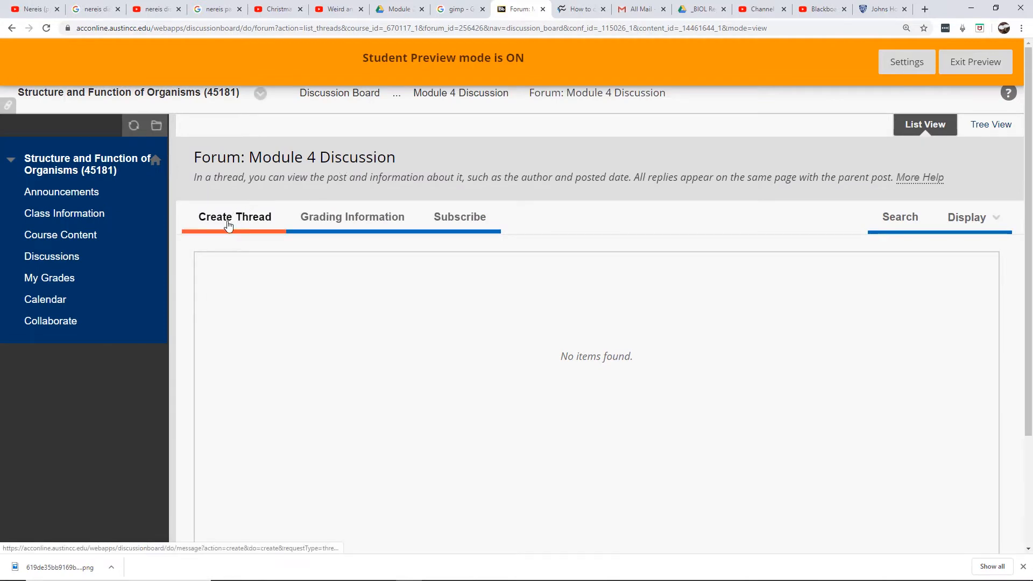
- Start a new thread in the Module 4 Discussion forum with the subject "What biodiversity means to me"
{"action": "left_click", "coordinate": [228, 224]}
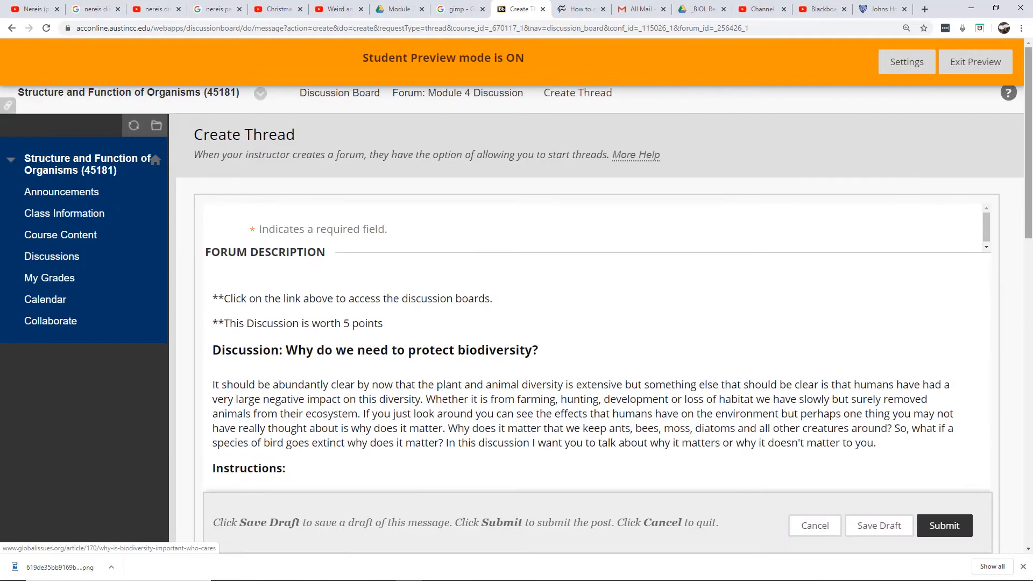
{"action": "scroll", "coordinate": [1031, 133], "scroll_direction": "down", "scroll_amount": 2}
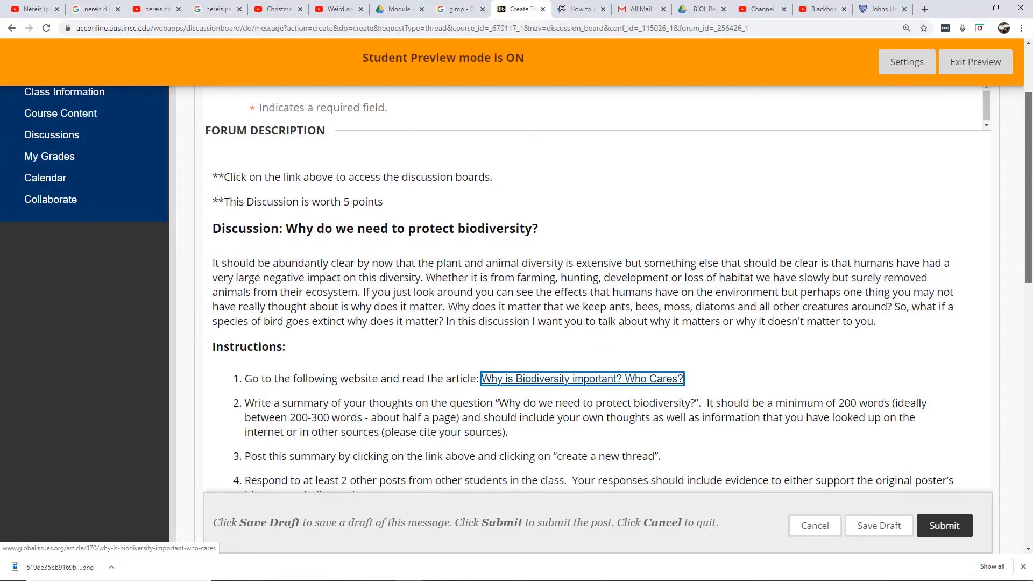
{"action": "scroll", "coordinate": [1031, 196], "scroll_direction": "down", "scroll_amount": 1}
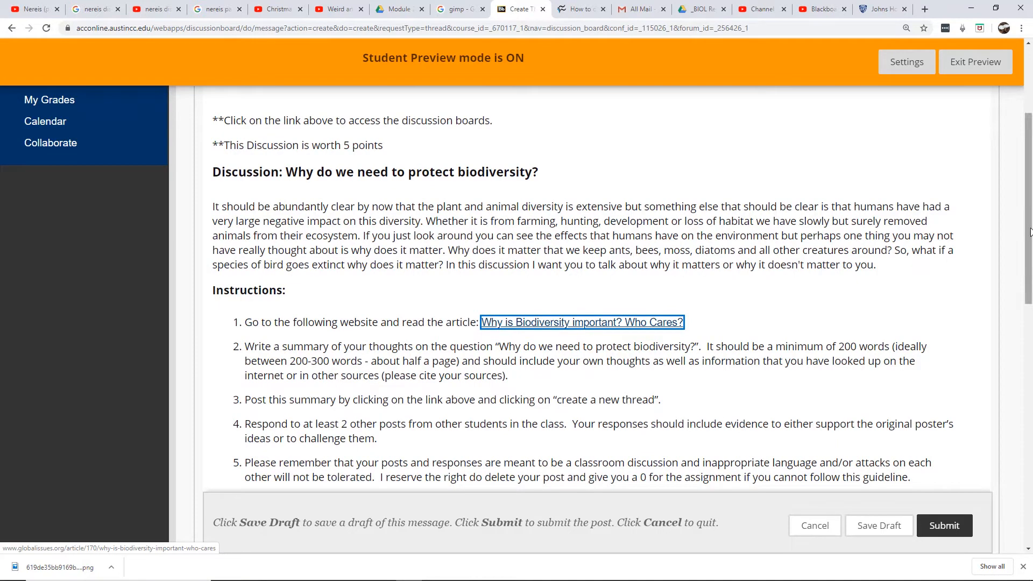
{"action": "left_click_drag", "start_coordinate": [1028, 233], "coordinate": [1029, 393]}
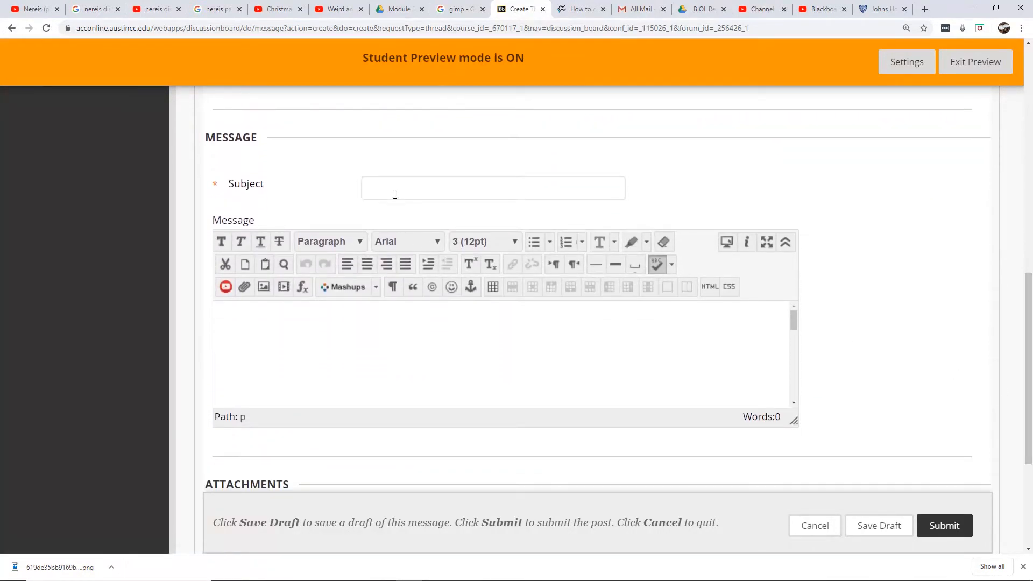
{"action": "type", "text": "hat biodiversity means to me"}
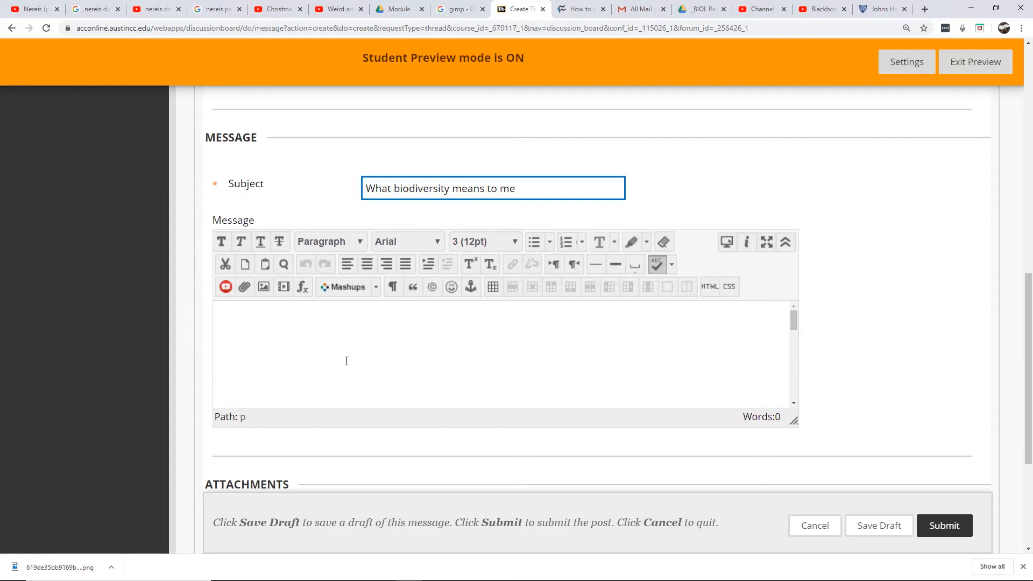
- Write "This is my opinion on biodiversity....." as the thread's message and submit the post
{"action": "left_click", "coordinate": [345, 361]}
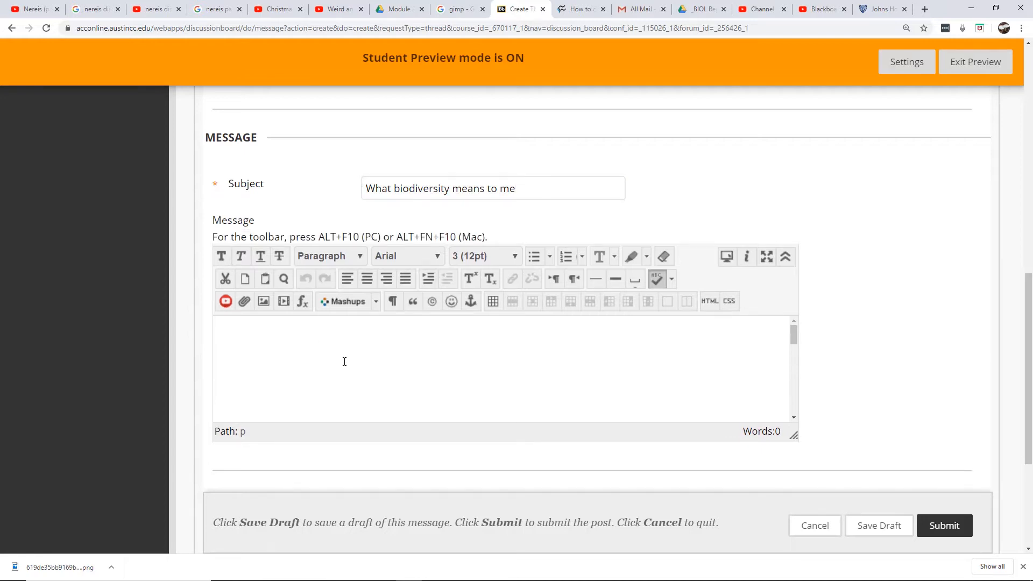
{"action": "type", "text": "This is my opinion on bio"}
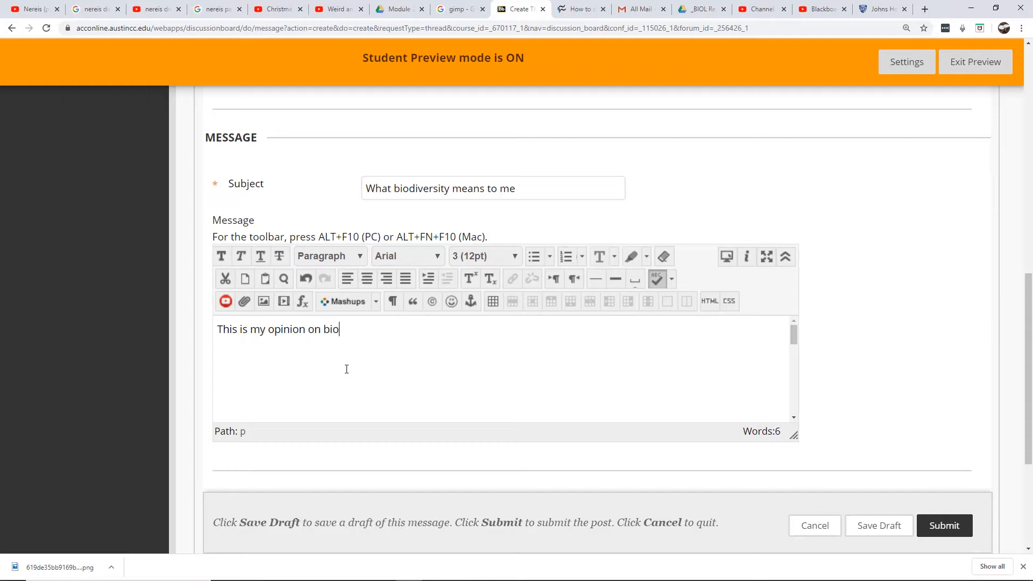
{"action": "type", "text": "diversity....."}
{"action": "scroll", "coordinate": [921, 288], "scroll_direction": "down", "scroll_amount": 4}
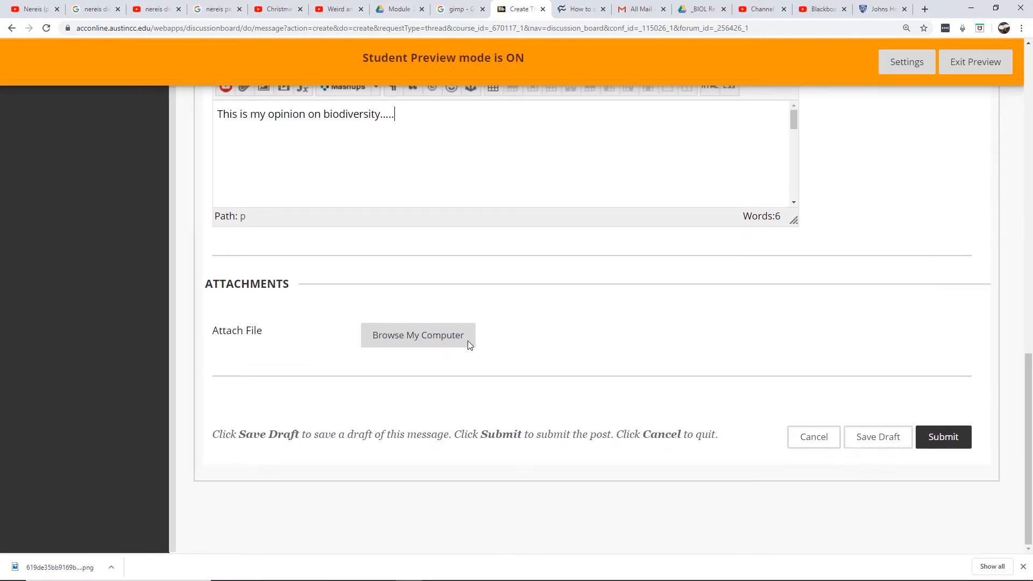
{"action": "left_click", "coordinate": [955, 445]}
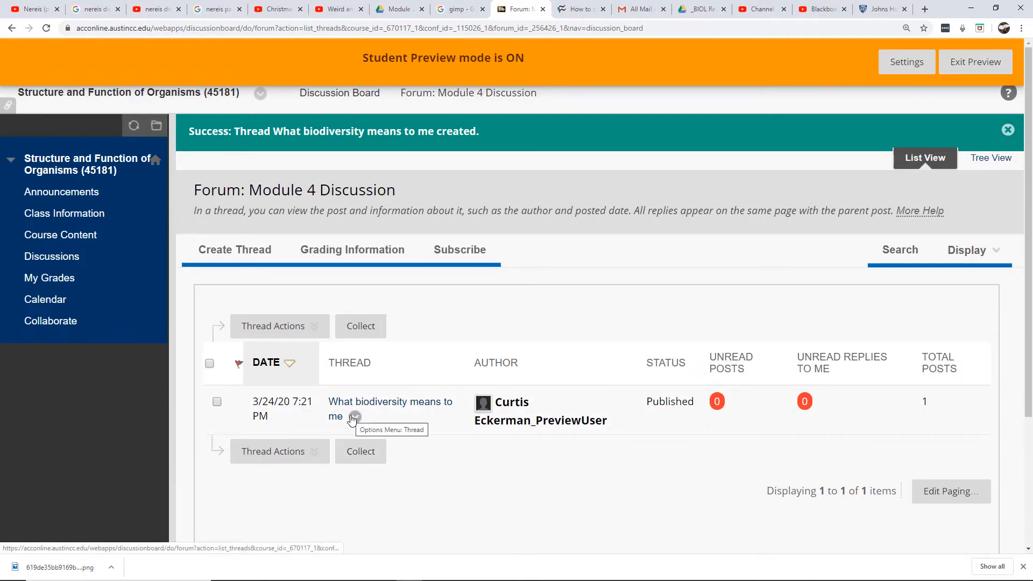
- Open the posted thread "What biodiversity means to me"
{"action": "left_click", "coordinate": [371, 406]}
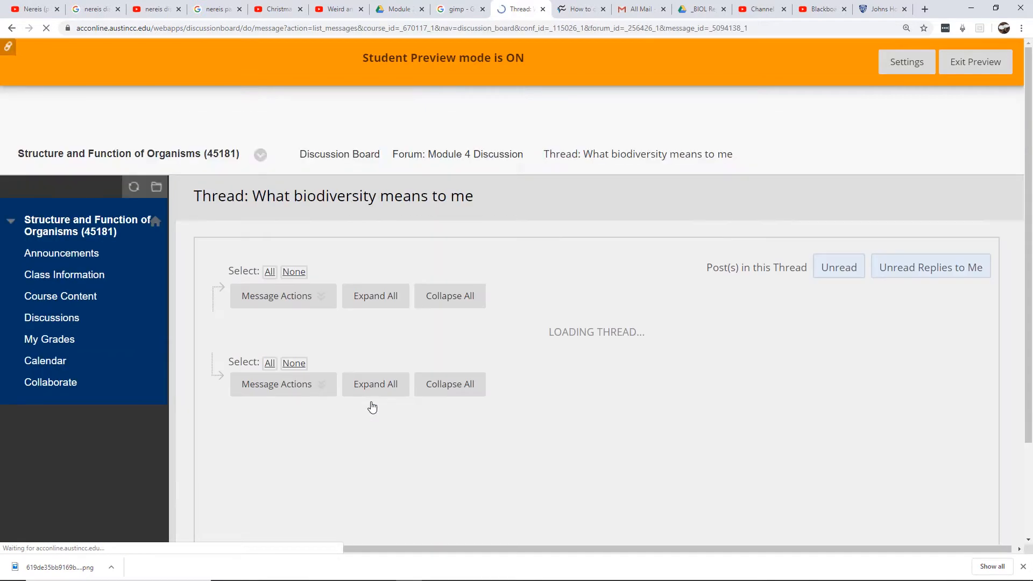
- Review the posted thread, return to the Module 4 Discussion forum, and examine the submitted items in My Grades
{"action": "scroll", "coordinate": [392, 303], "scroll_direction": "down", "scroll_amount": 2}
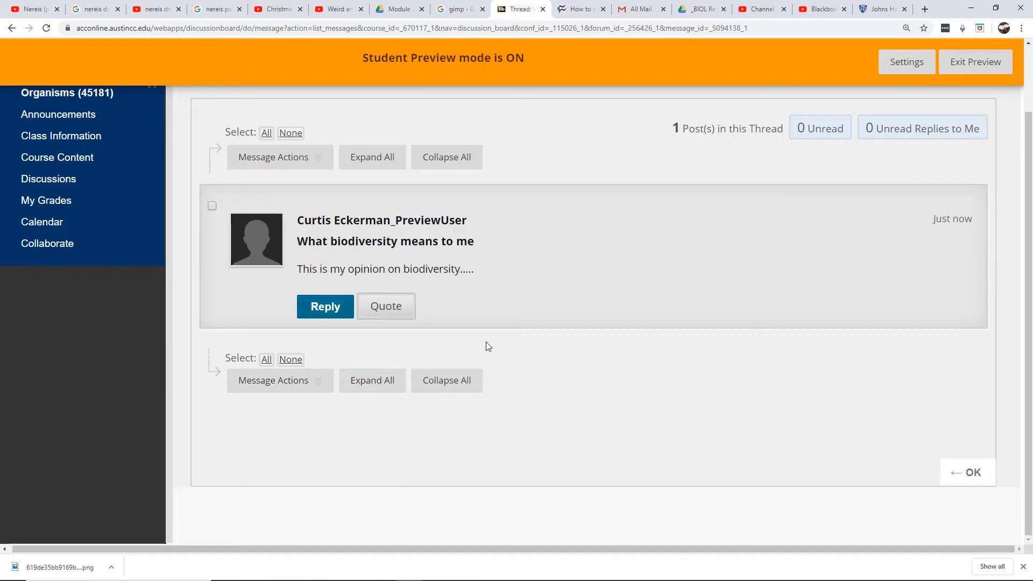
{"action": "left_click", "coordinate": [959, 475]}
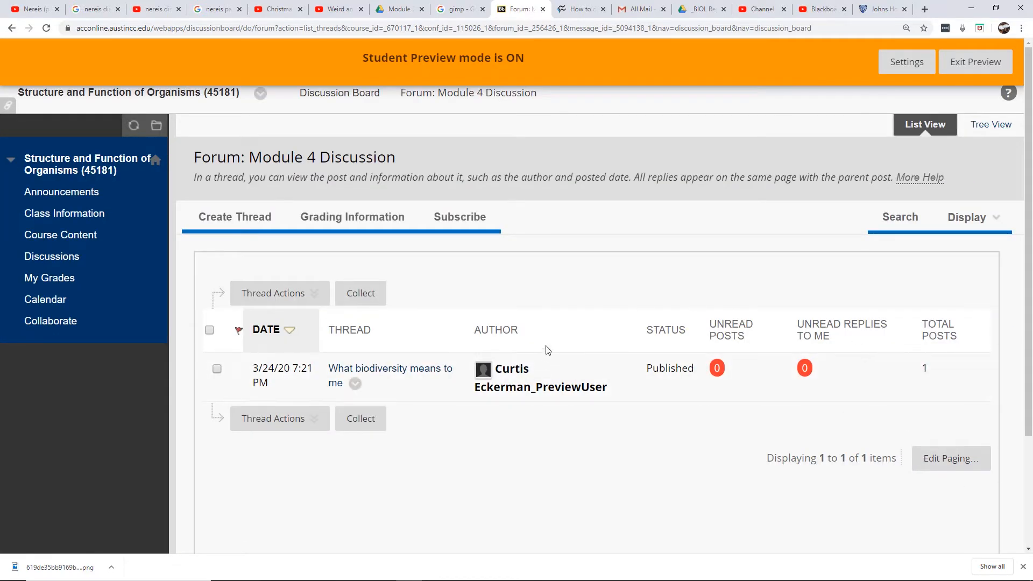
{"action": "left_click", "coordinate": [49, 276]}
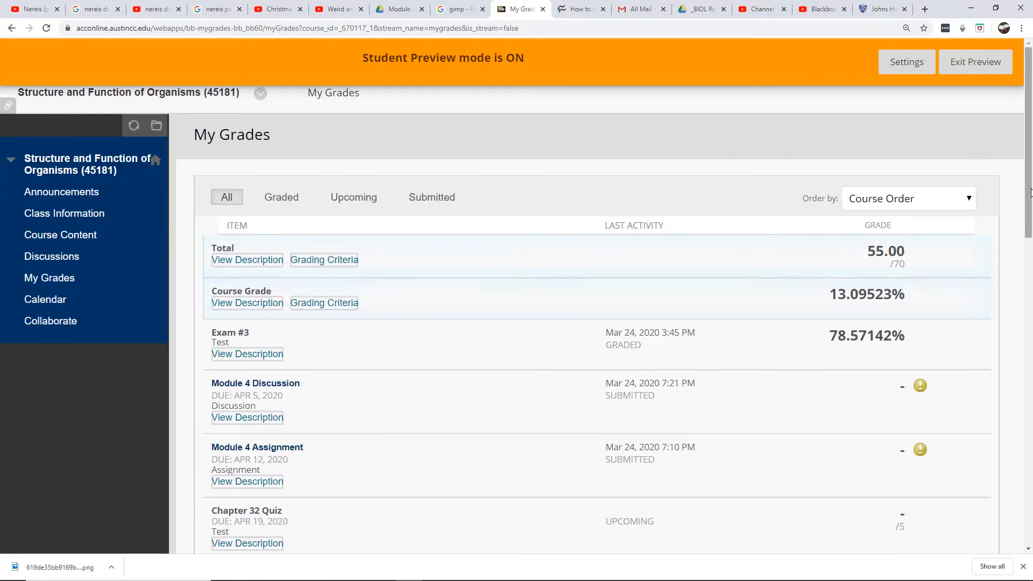
{"action": "left_click_drag", "start_coordinate": [1031, 192], "coordinate": [1028, 249]}
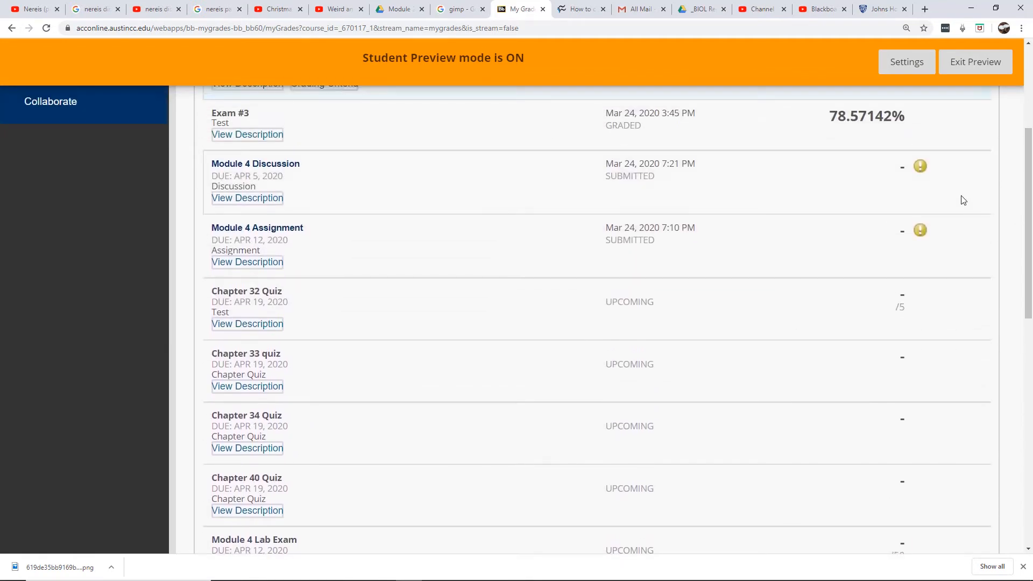
- Exit the student preview, keeping the preview user and all data
{"action": "mouse_move", "coordinate": [969, 64]}
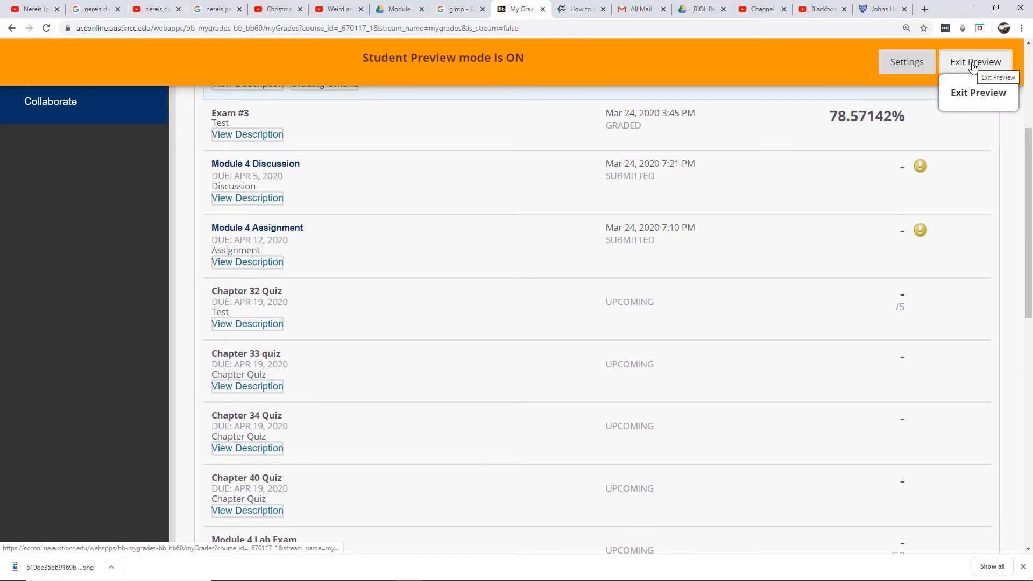
{"action": "left_click", "coordinate": [973, 63]}
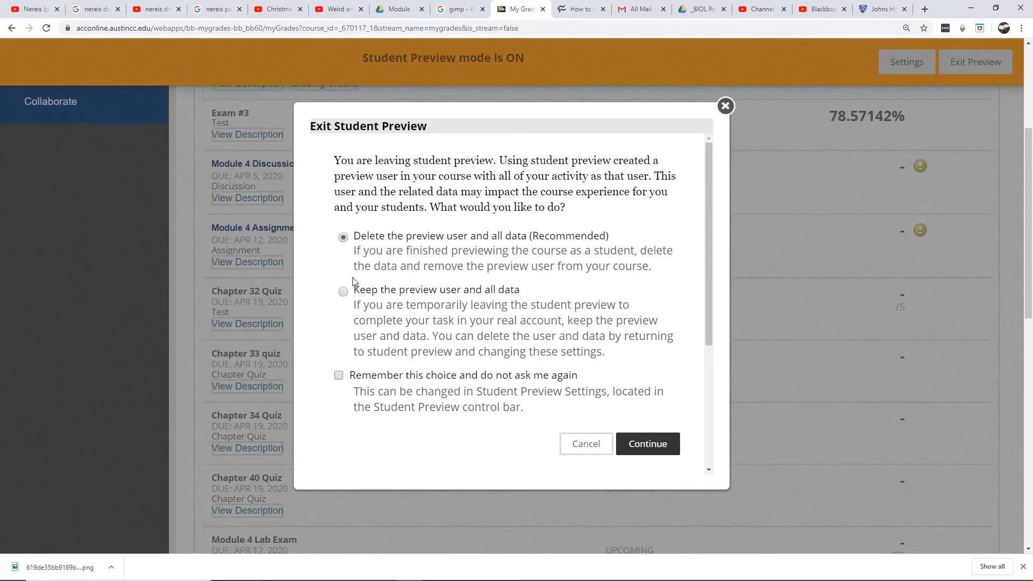
{"action": "left_click", "coordinate": [343, 292]}
{"action": "left_click", "coordinate": [649, 445]}
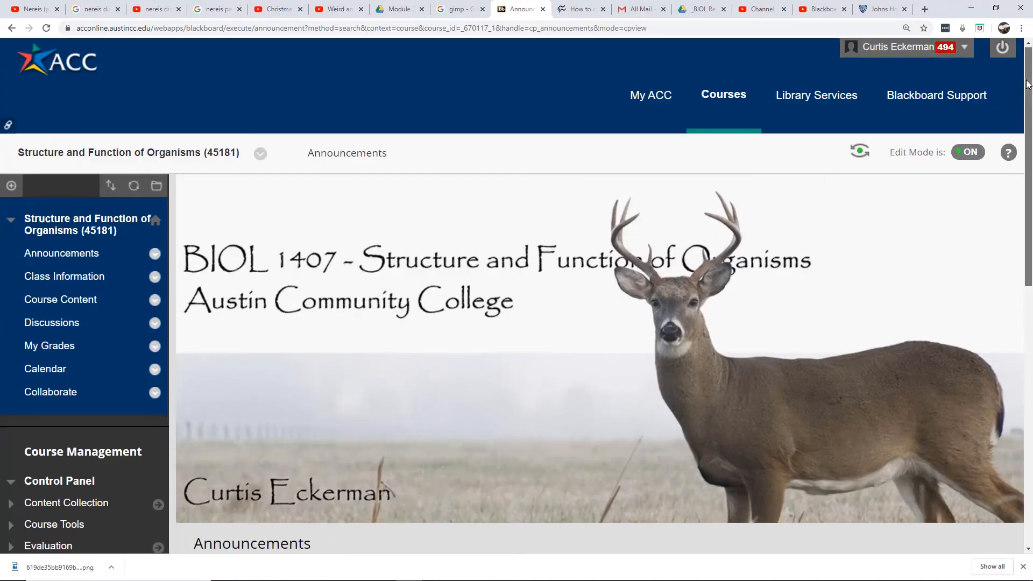
- Open the Grade Center's Needs Grading page and examine the list of items awaiting grading
{"action": "left_click_drag", "start_coordinate": [1028, 88], "coordinate": [1028, 176]}
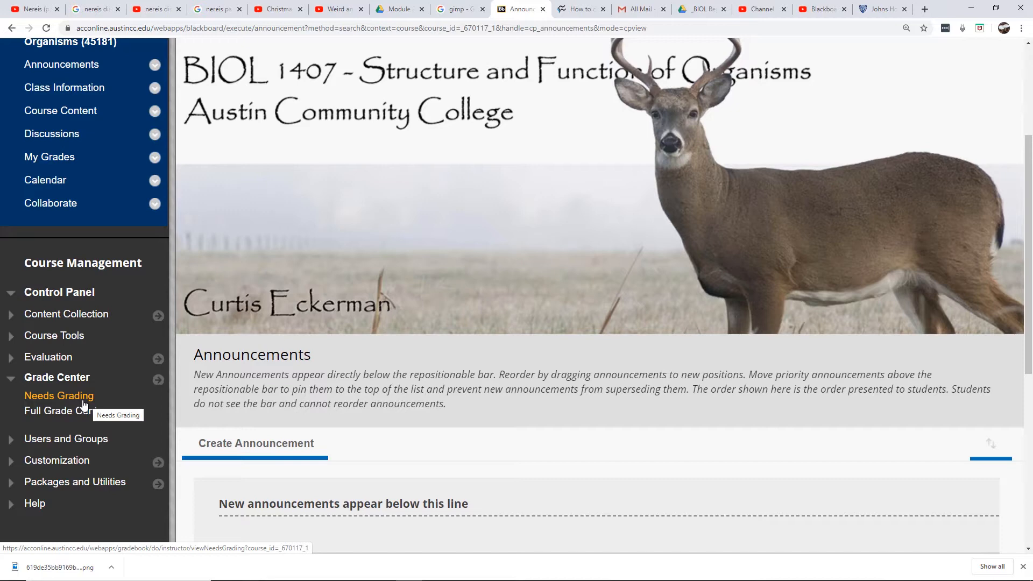
{"action": "left_click", "coordinate": [44, 398]}
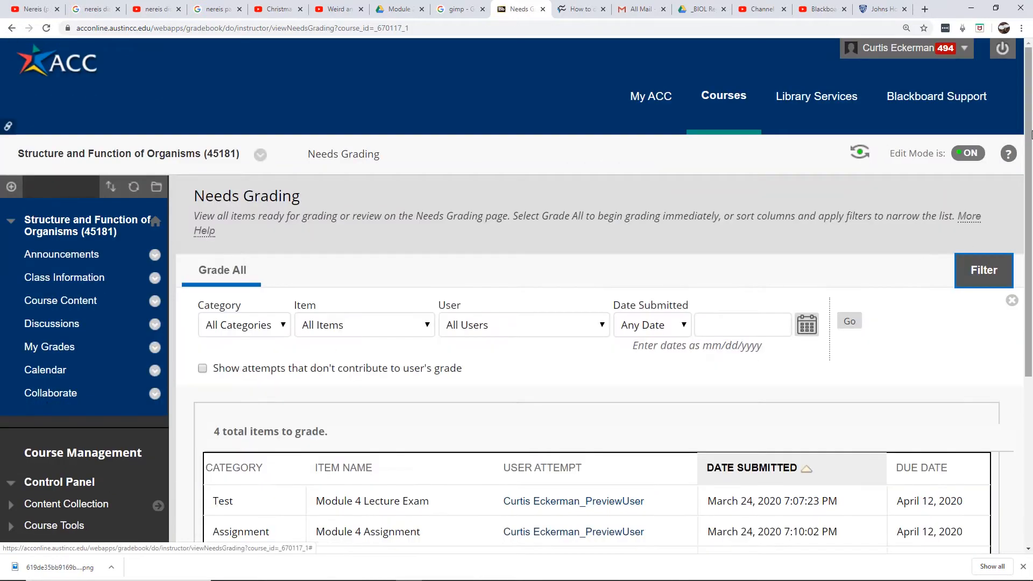
{"action": "left_click_drag", "start_coordinate": [1032, 134], "coordinate": [1032, 247]}
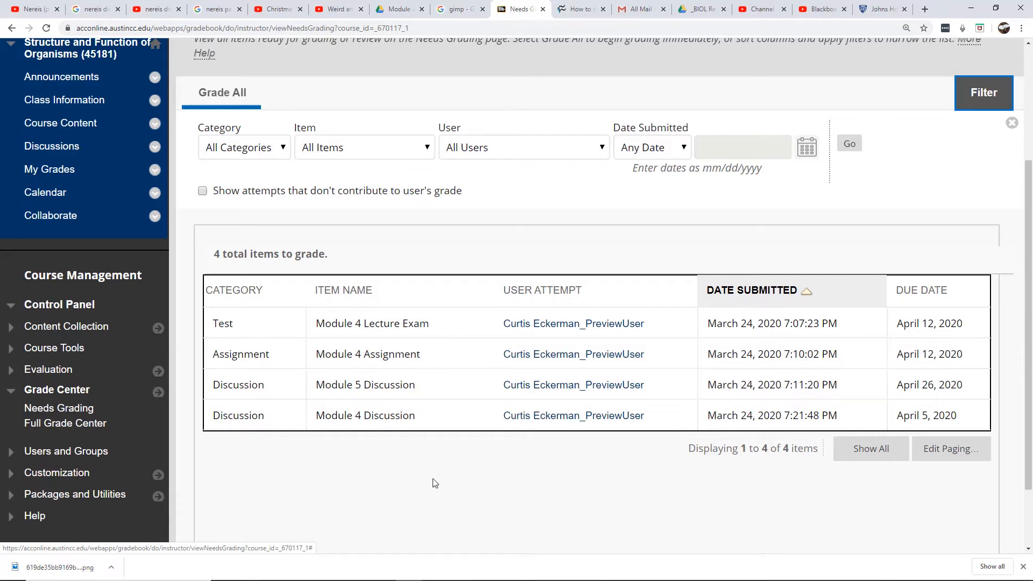
- Filter the Needs Grading list by the item Module 4 Assignment across all categories
{"action": "left_click", "coordinate": [265, 153]}
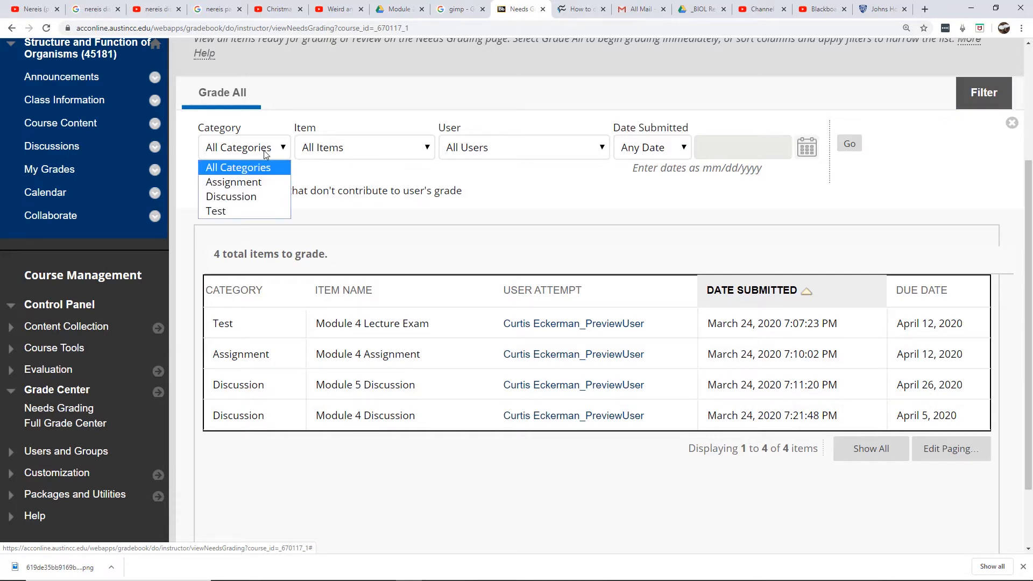
{"action": "left_click", "coordinate": [329, 149]}
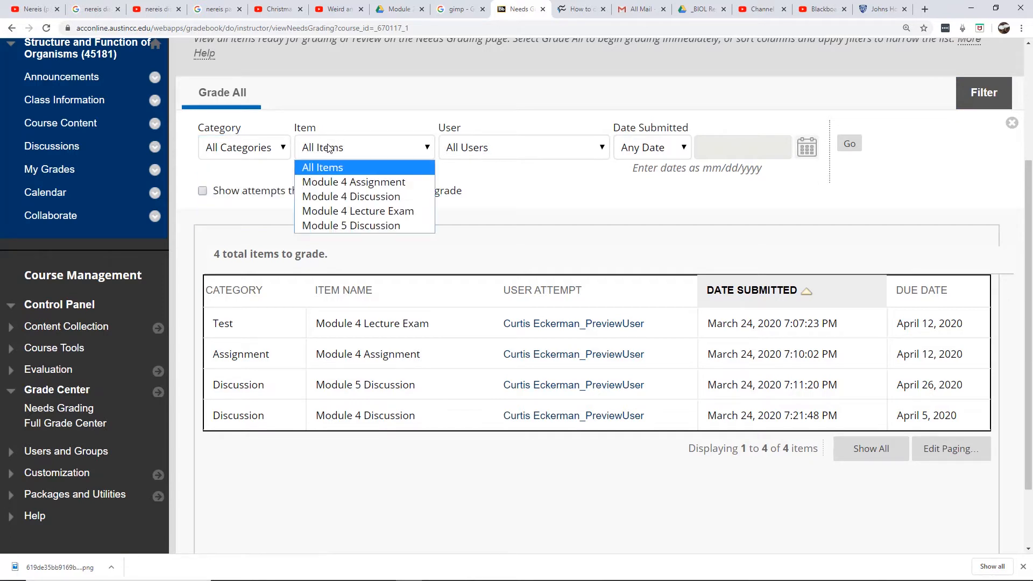
{"action": "left_click", "coordinate": [358, 185]}
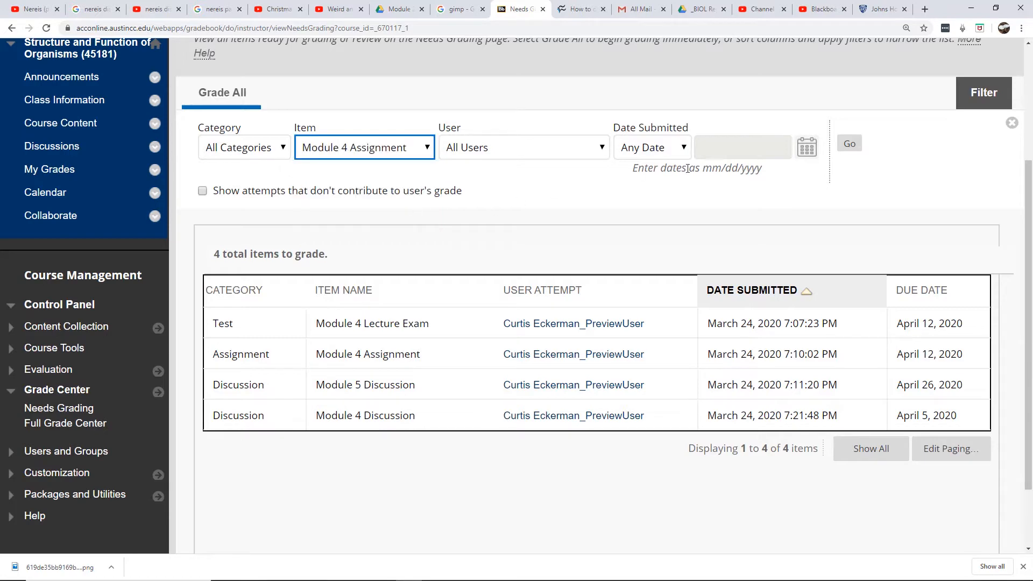
{"action": "left_click", "coordinate": [850, 145]}
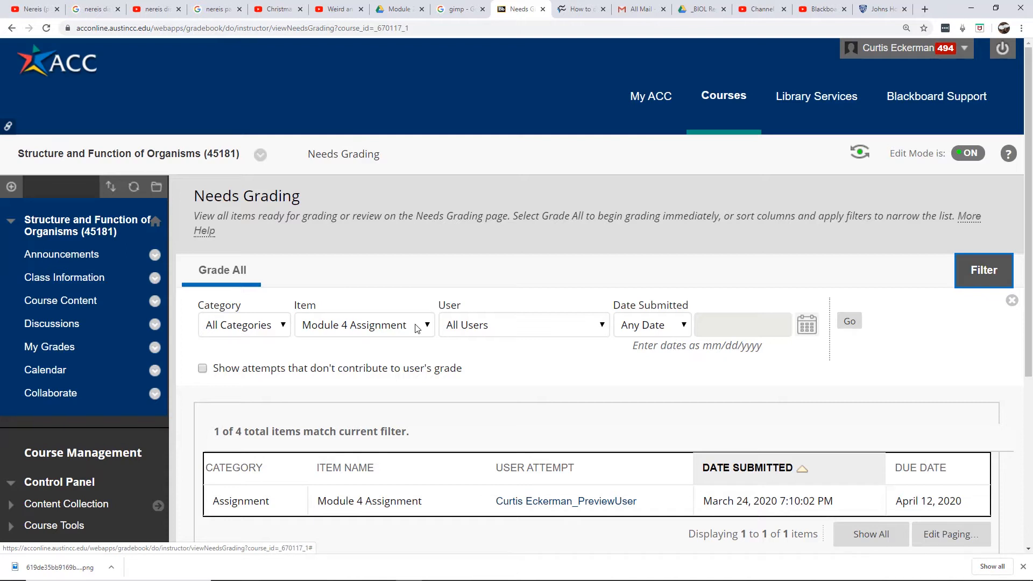
- Reset the Needs Grading filter to All Items for all users and apply it
{"action": "left_click", "coordinate": [462, 326]}
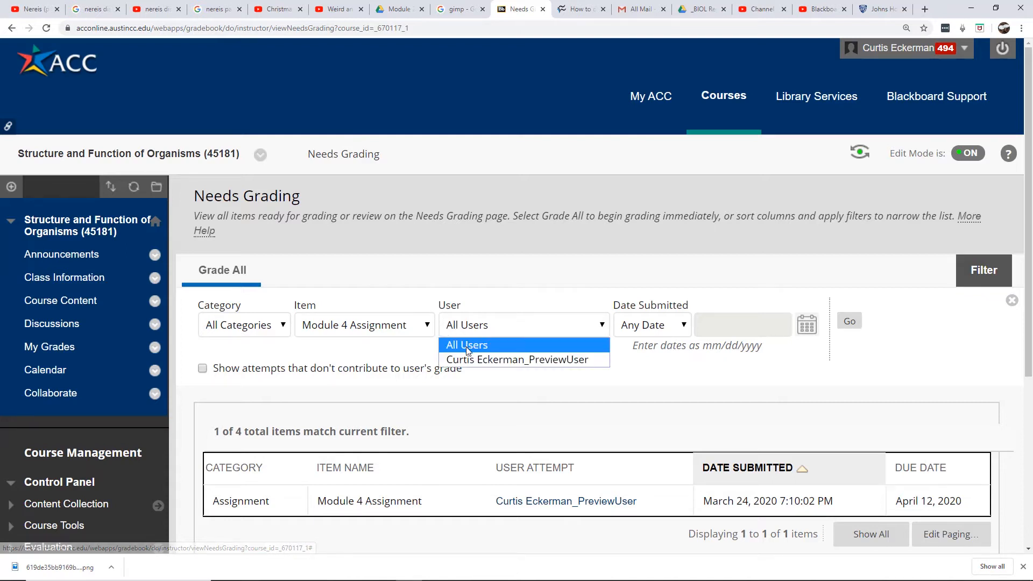
{"action": "left_click", "coordinate": [417, 326]}
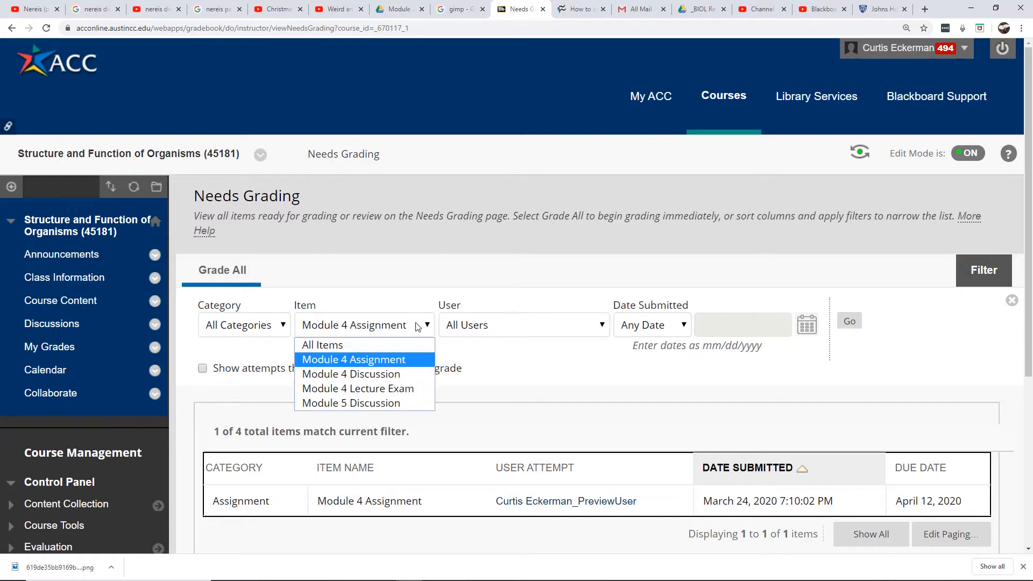
{"action": "left_click", "coordinate": [371, 346]}
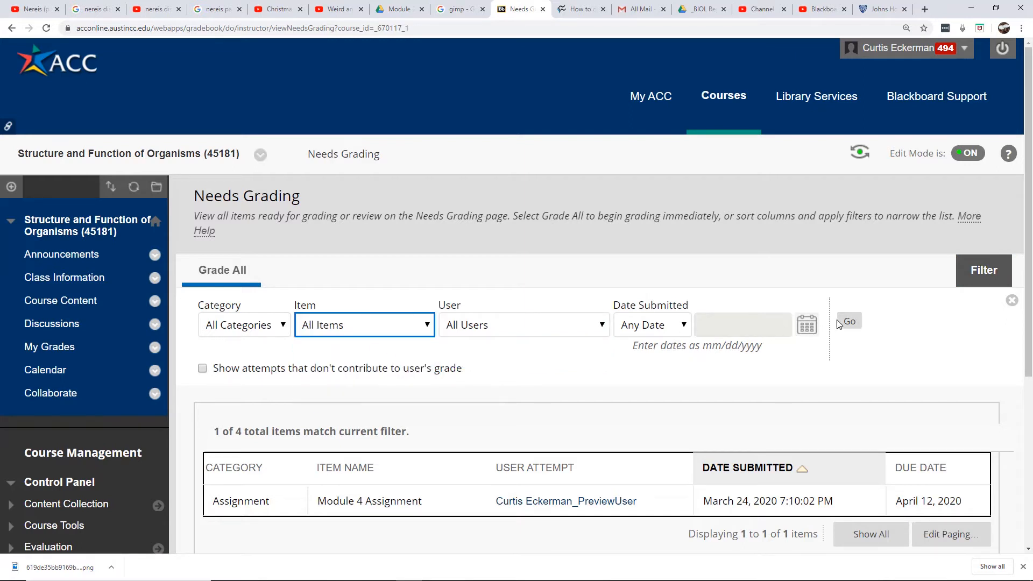
{"action": "left_click", "coordinate": [857, 322]}
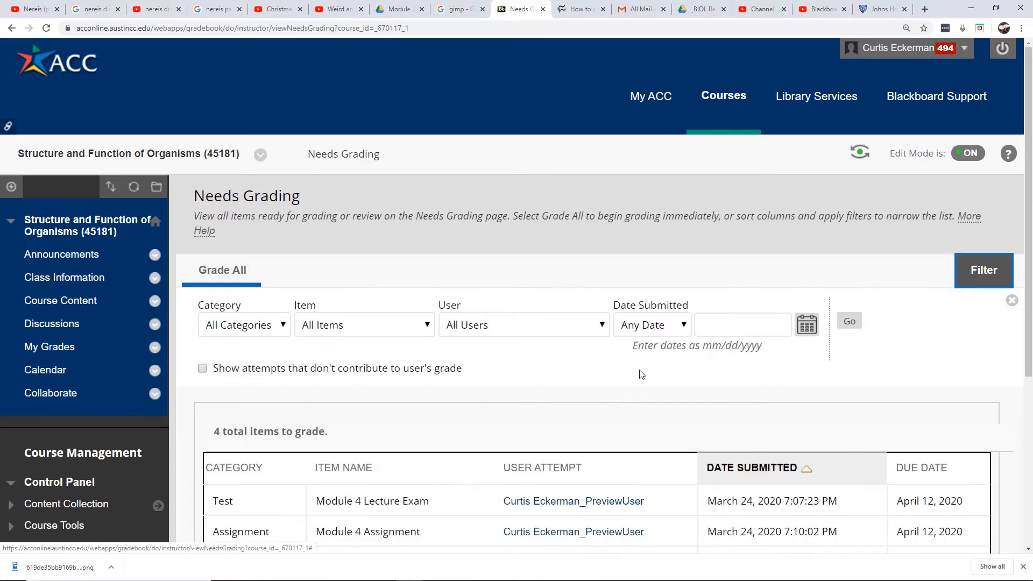
- Open the preview user's Module 5 Discussion attempt from the Needs Grading list for grading
{"action": "left_click_drag", "start_coordinate": [1029, 271], "coordinate": [1030, 352]}
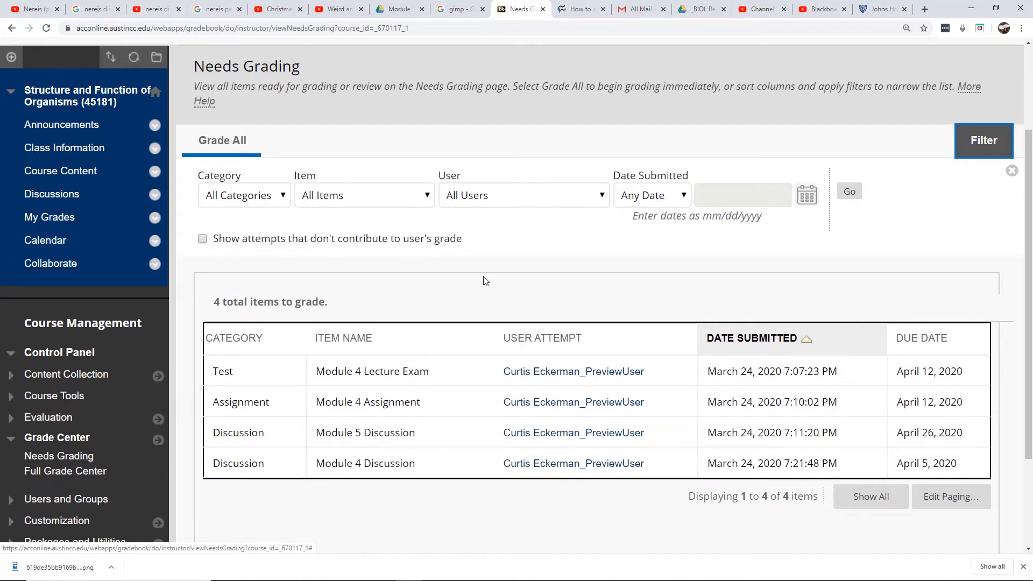
{"action": "left_click", "coordinate": [371, 200]}
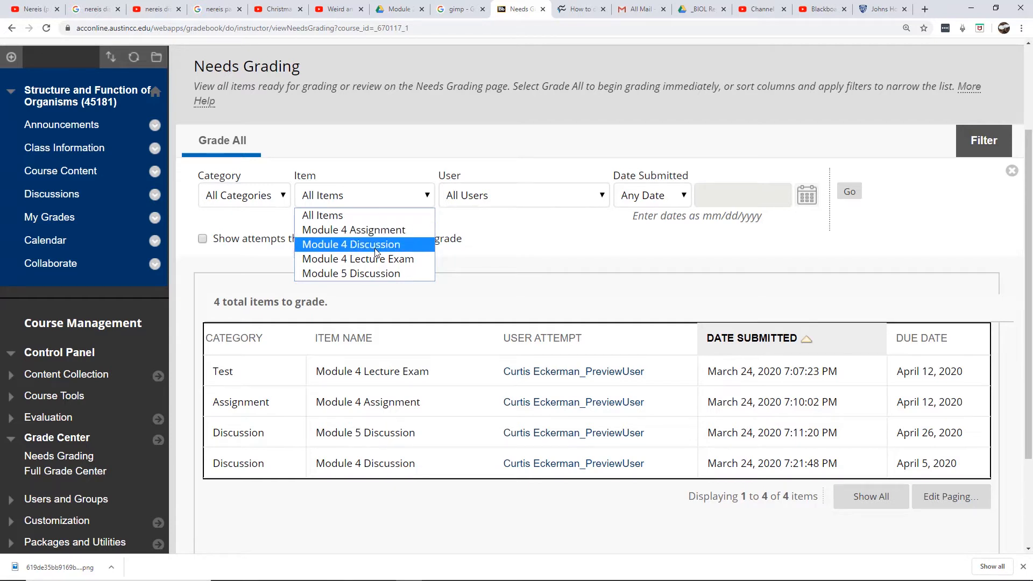
{"action": "left_click", "coordinate": [538, 251]}
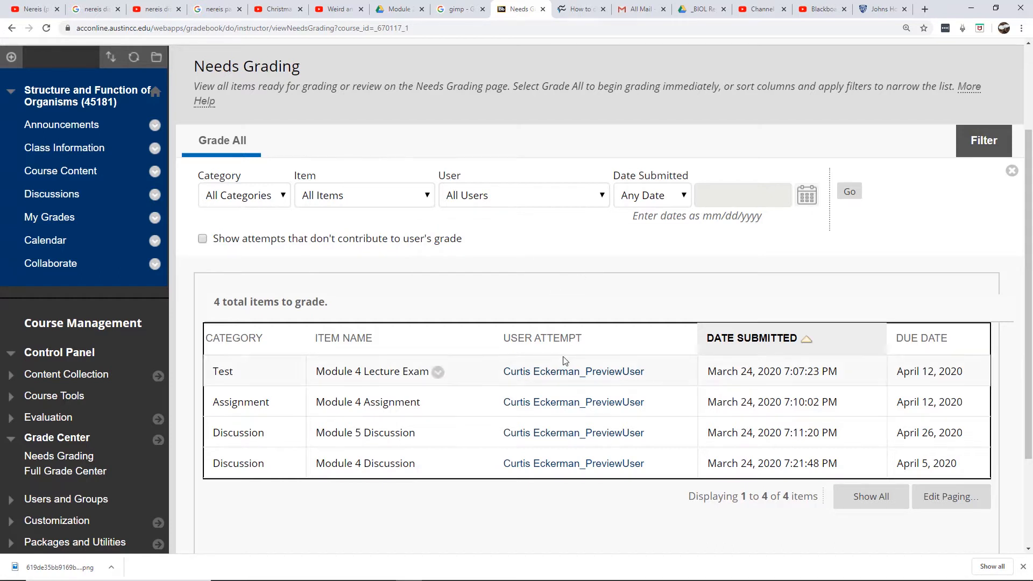
{"action": "left_click", "coordinate": [541, 435]}
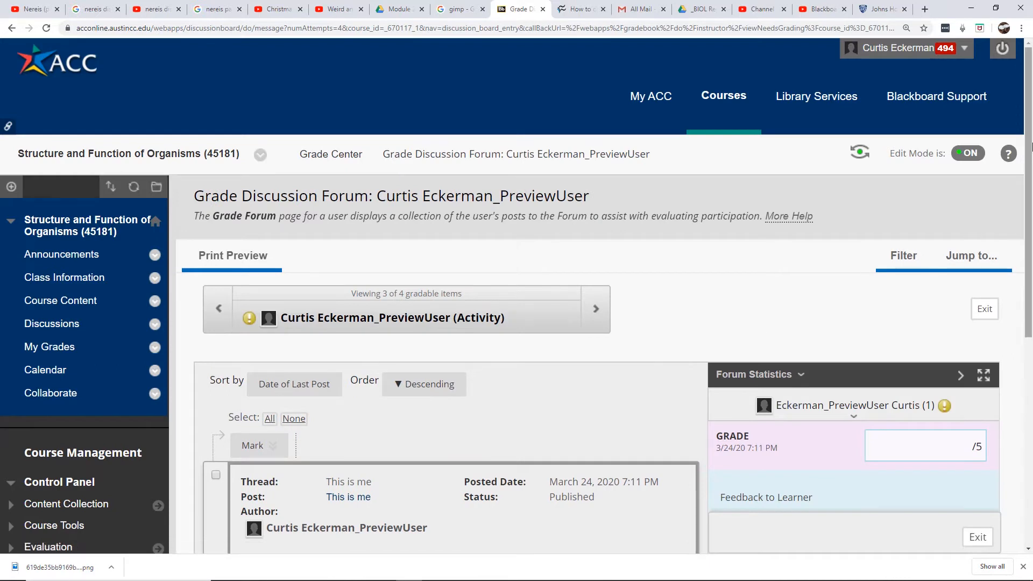
- Reply to the student's post "This is me" with the message "Your opinion is not valid...." and submit it
{"action": "left_click_drag", "start_coordinate": [1029, 152], "coordinate": [1016, 279]}
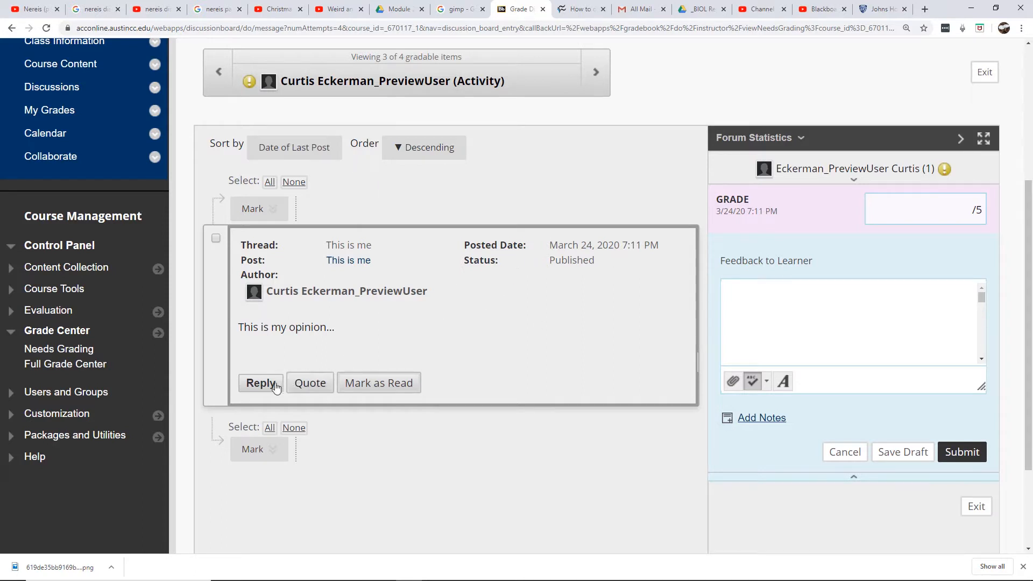
{"action": "left_click", "coordinate": [251, 385]}
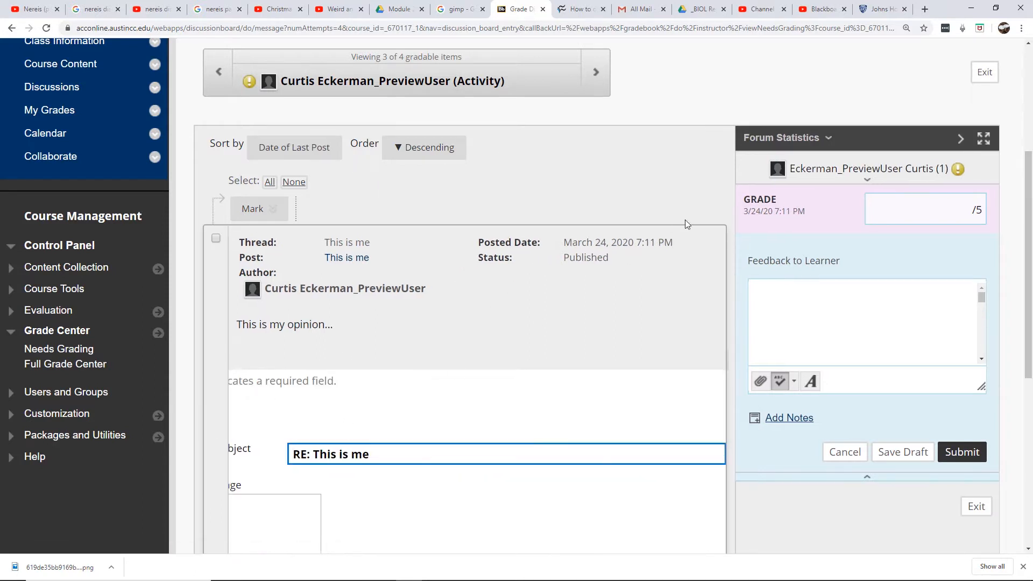
{"action": "scroll", "coordinate": [488, 500], "scroll_direction": "down", "scroll_amount": 2}
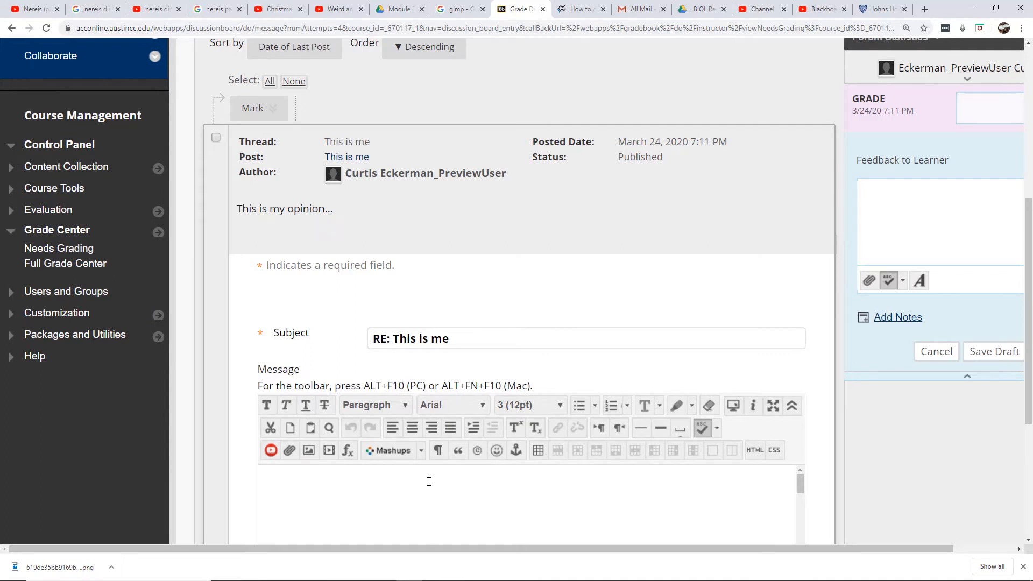
{"action": "type", "text": "Your opinion is not valid.."}
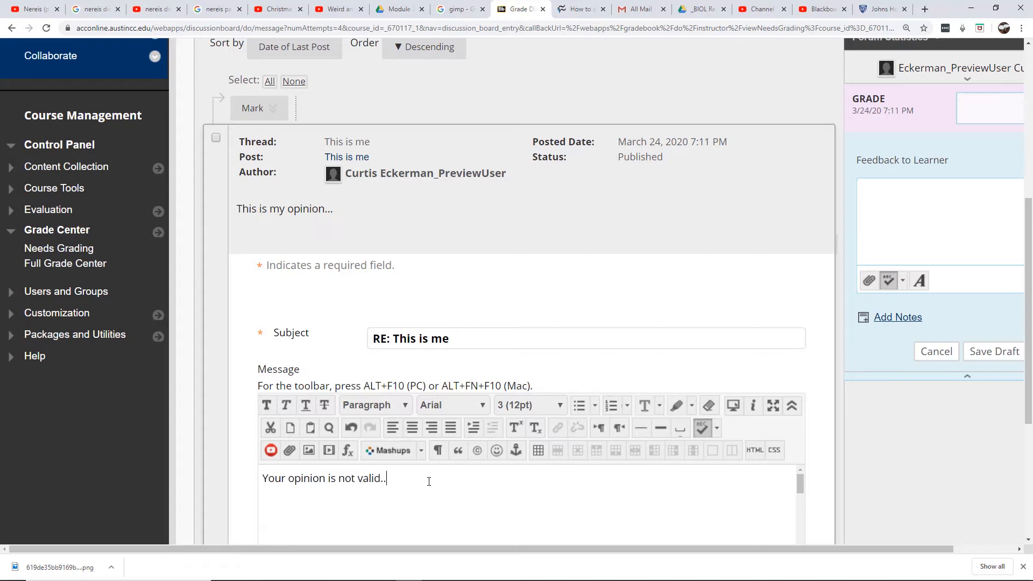
{"action": "type", "text": ".."}
{"action": "left_click_drag", "start_coordinate": [1029, 211], "coordinate": [999, 330]}
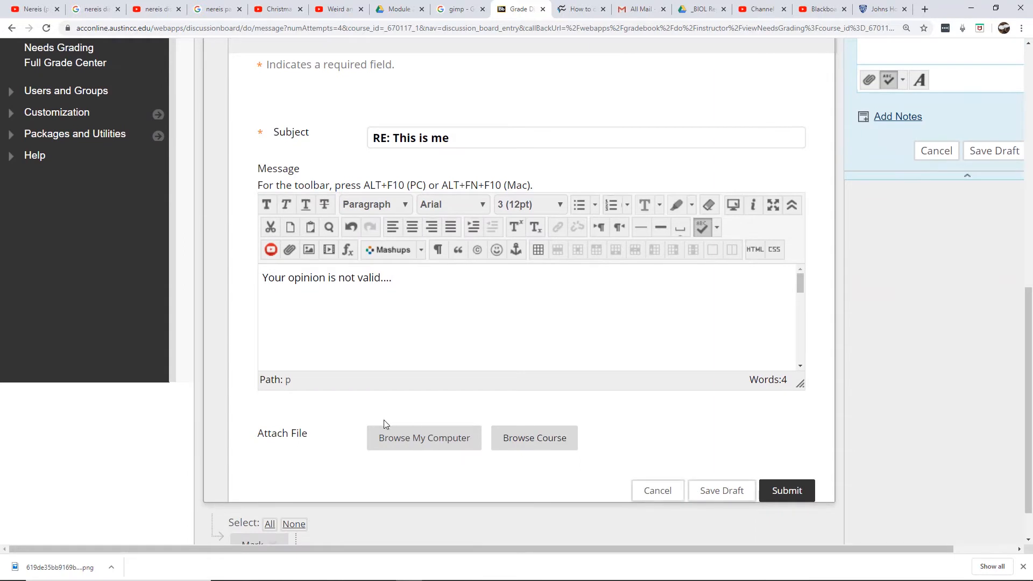
{"action": "left_click", "coordinate": [803, 490]}
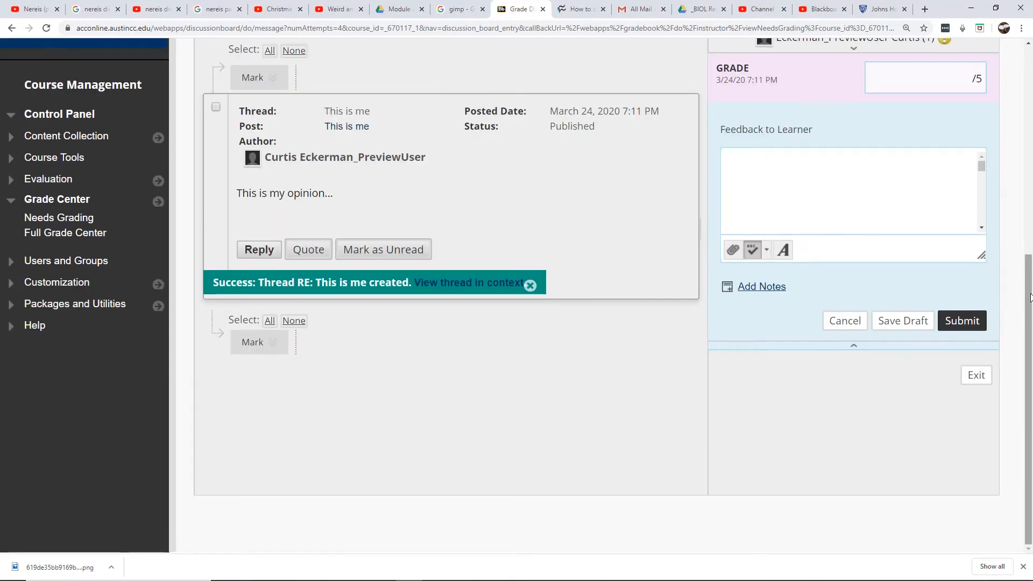
- Grade the Module 5 Discussion 3 out of 5 with the feedback "Please remember to respond to at least 2 other posts." and submit
{"action": "left_click_drag", "start_coordinate": [1031, 297], "coordinate": [1031, 227]}
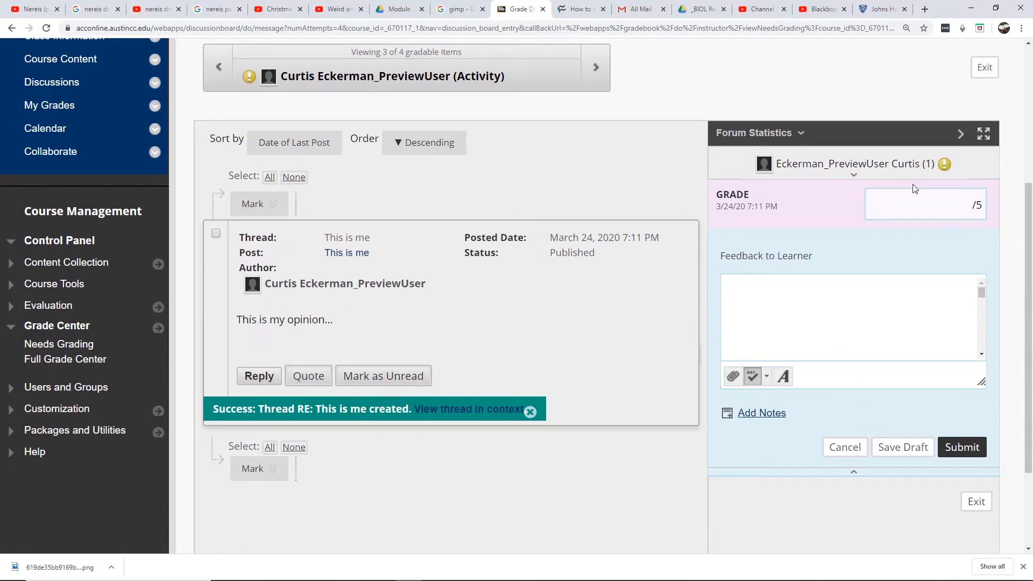
{"action": "left_click", "coordinate": [909, 208]}
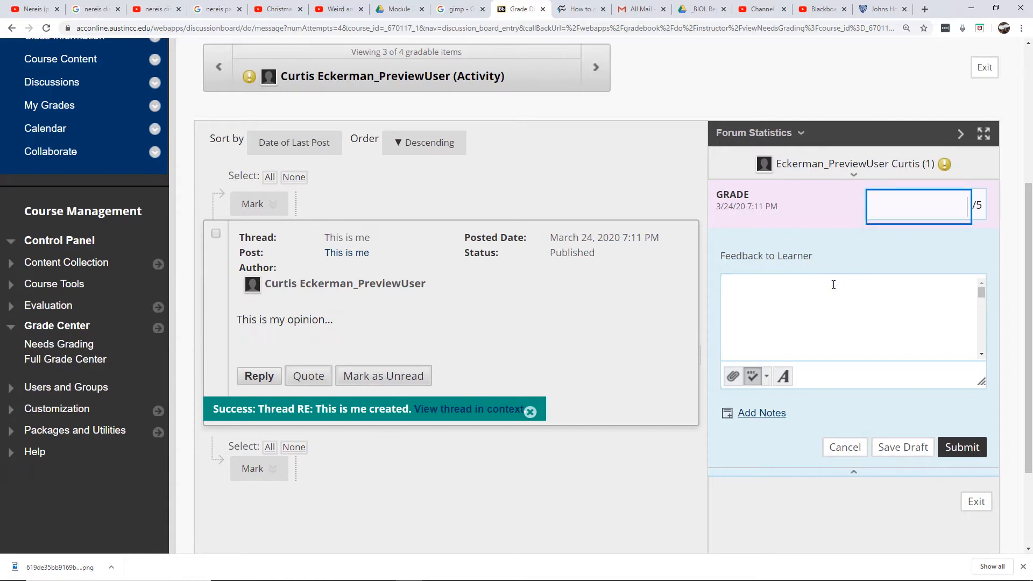
{"action": "type", "text": "3"}
{"action": "left_click", "coordinate": [777, 351]}
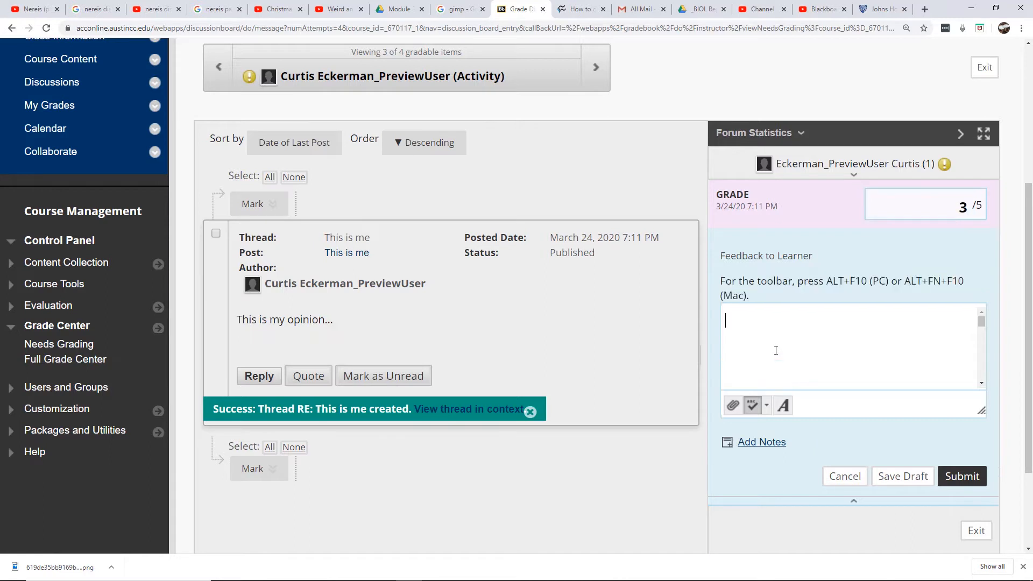
{"action": "type", "text": "Please remember to respond to at least"}
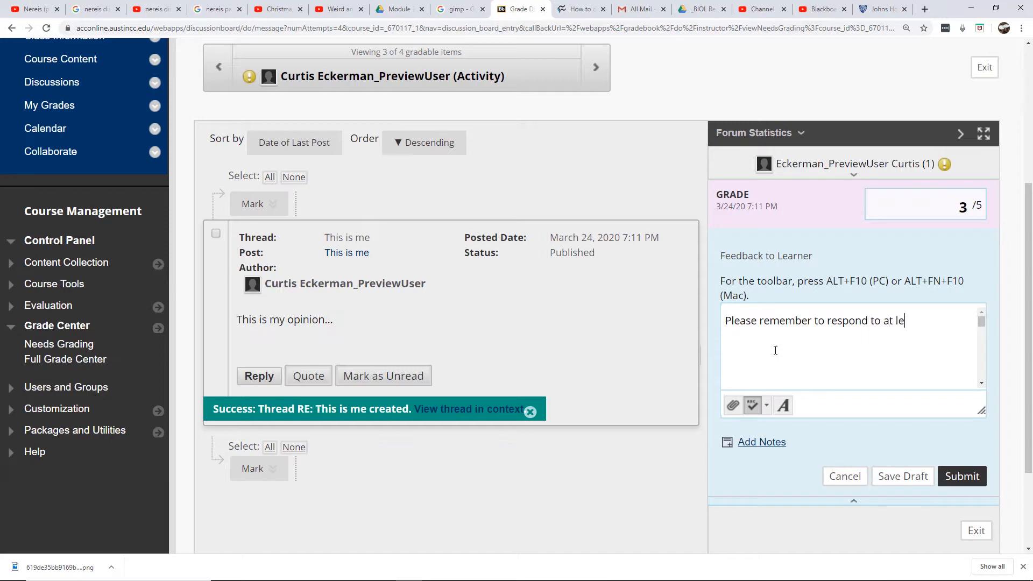
{"action": "type", "text": " 2 other posts."}
{"action": "left_click", "coordinate": [957, 475]}
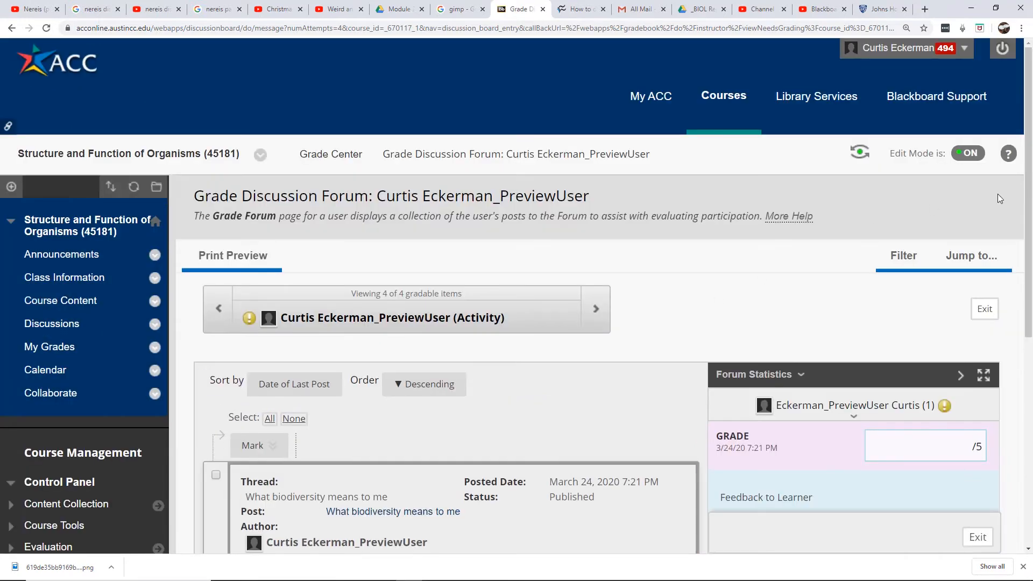
- Review the student's Module 4 Discussion post without grading it and exit to the Needs Grading list
{"action": "left_click_drag", "start_coordinate": [1031, 256], "coordinate": [1024, 358]}
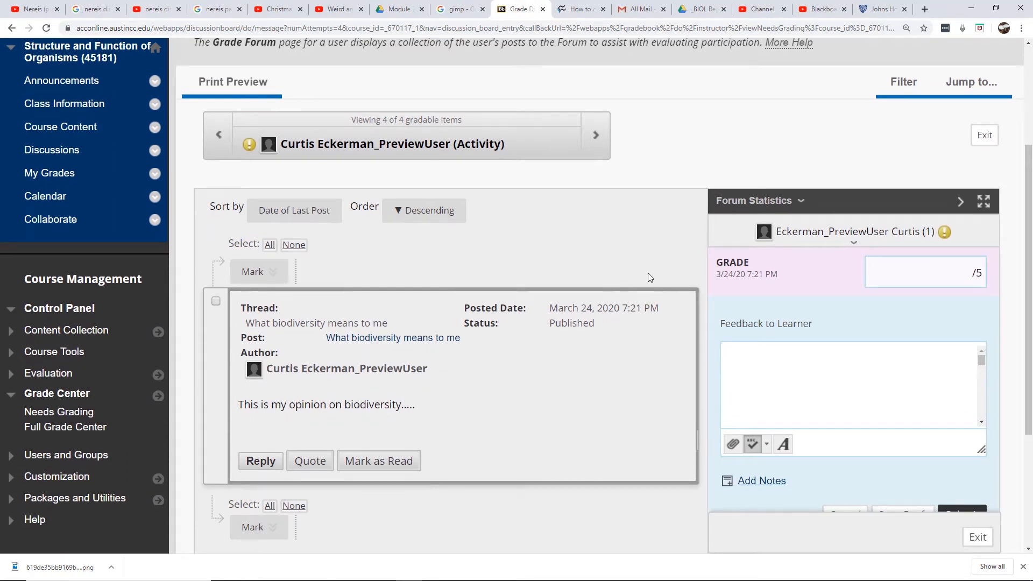
{"action": "left_click", "coordinate": [985, 137]}
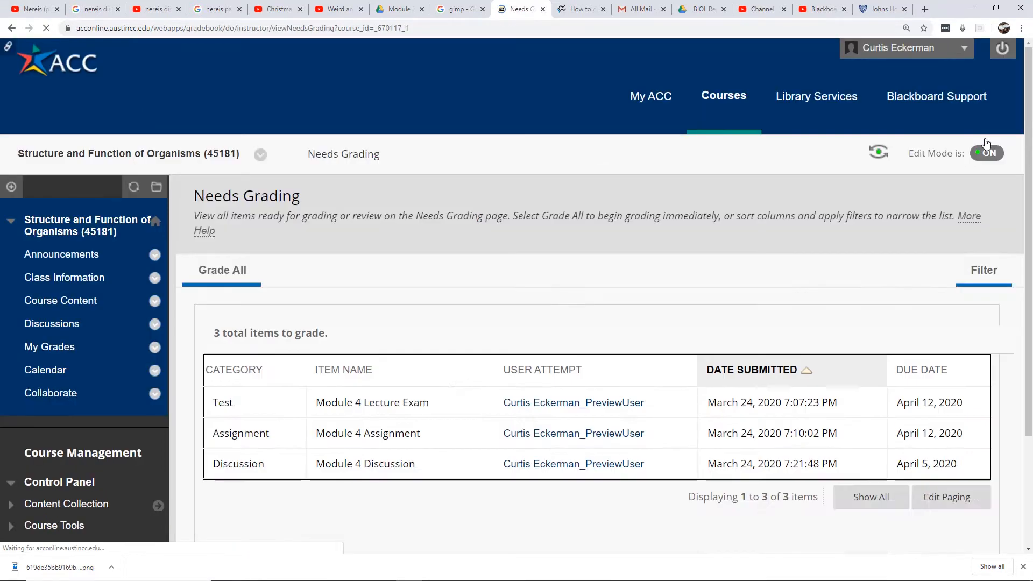
- Open the preview user's Module 4 Lecture Exam attempt from the Needs Grading list and go to essay Question 53
{"action": "scroll", "coordinate": [1030, 92], "scroll_direction": "down", "scroll_amount": 3}
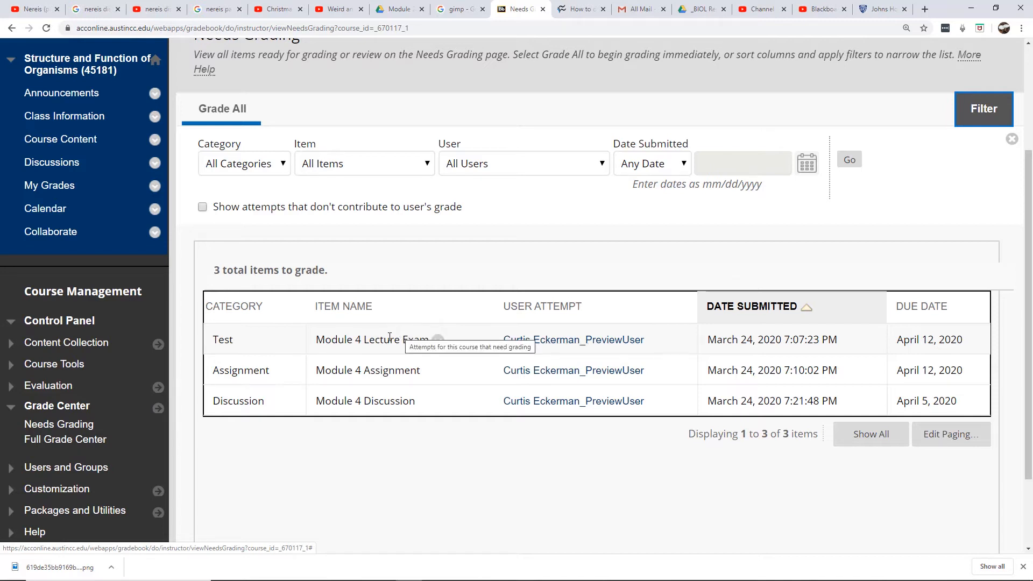
{"action": "left_click", "coordinate": [558, 339]}
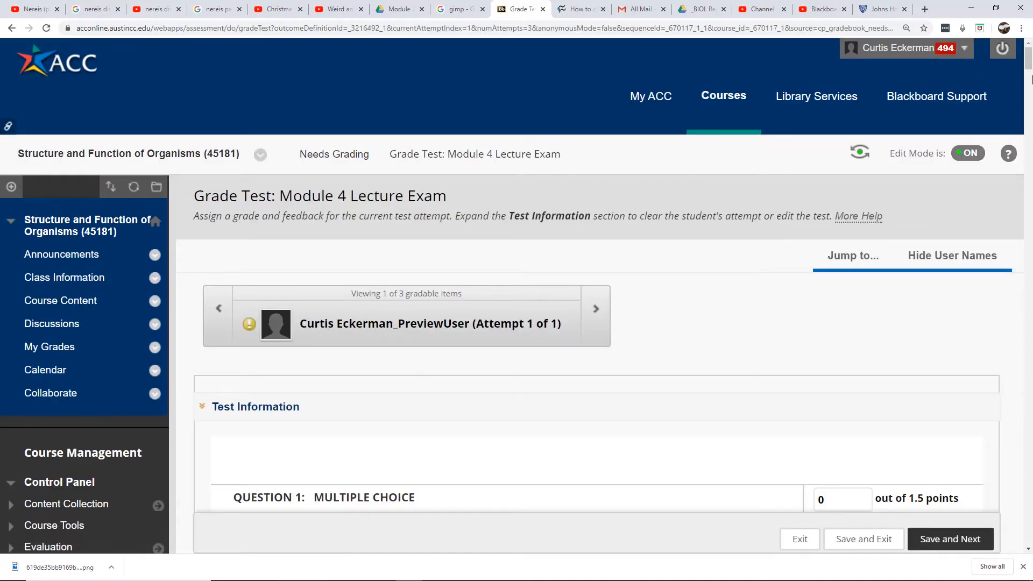
{"action": "left_click_drag", "start_coordinate": [1029, 63], "coordinate": [983, 385]}
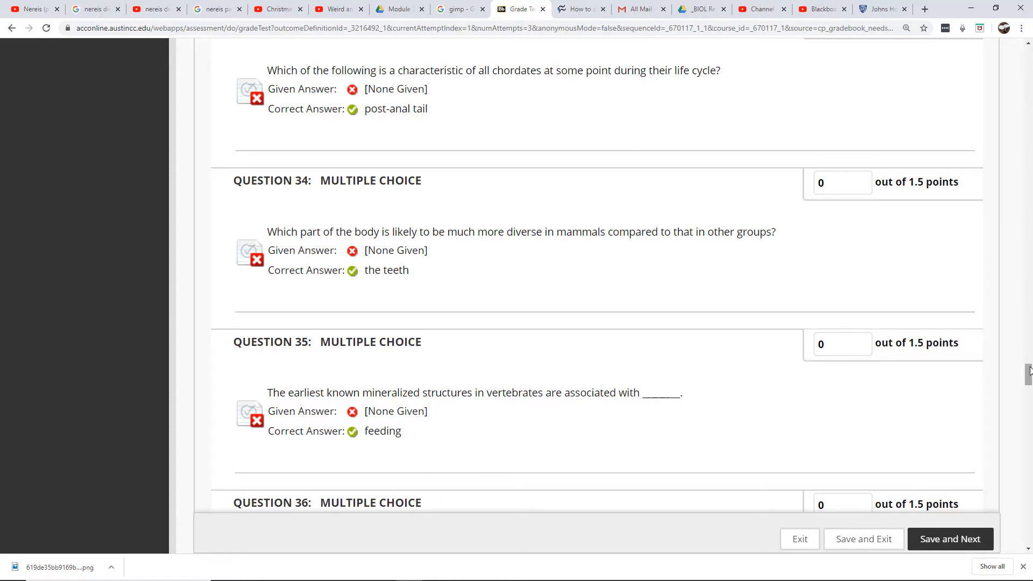
{"action": "left_click_drag", "start_coordinate": [1029, 371], "coordinate": [1014, 504]}
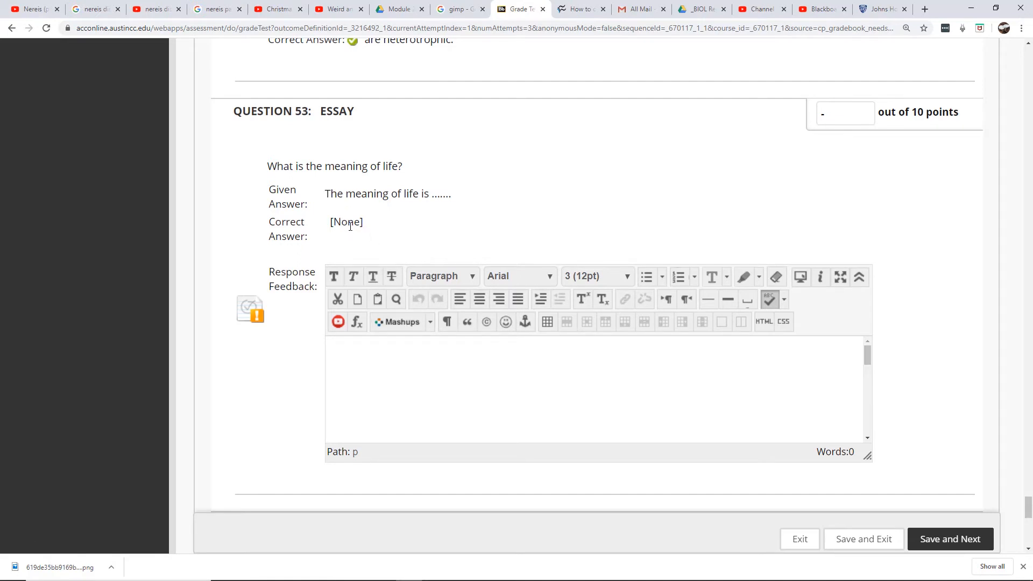
- Give Question 53 the response feedback "Good answer. You hit all the major points in your discussion." and score it 10 out of 10
{"action": "left_click", "coordinate": [411, 375]}
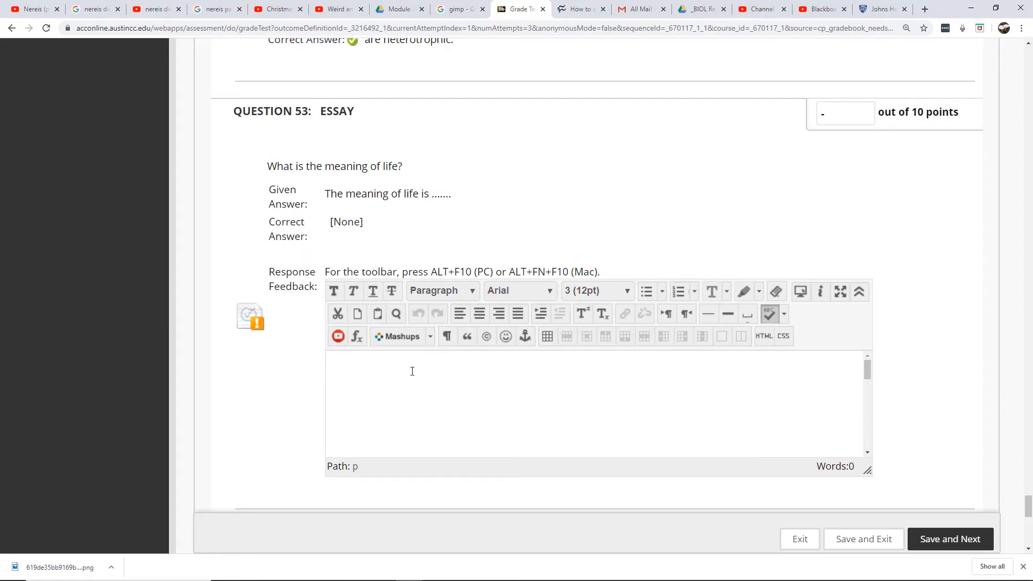
{"action": "type", "text": "Good answer. YOu hit"}
{"action": "key", "text": "BackSpace"}
{"action": "key", "text": "BackSpace"}
{"action": "key", "text": "BackSpace"}
{"action": "key", "text": "BackSpace"}
{"action": "key", "text": "BackSpace"}
{"action": "key", "text": "BackSpace"}
{"action": "type", "text": "ou hit all"}
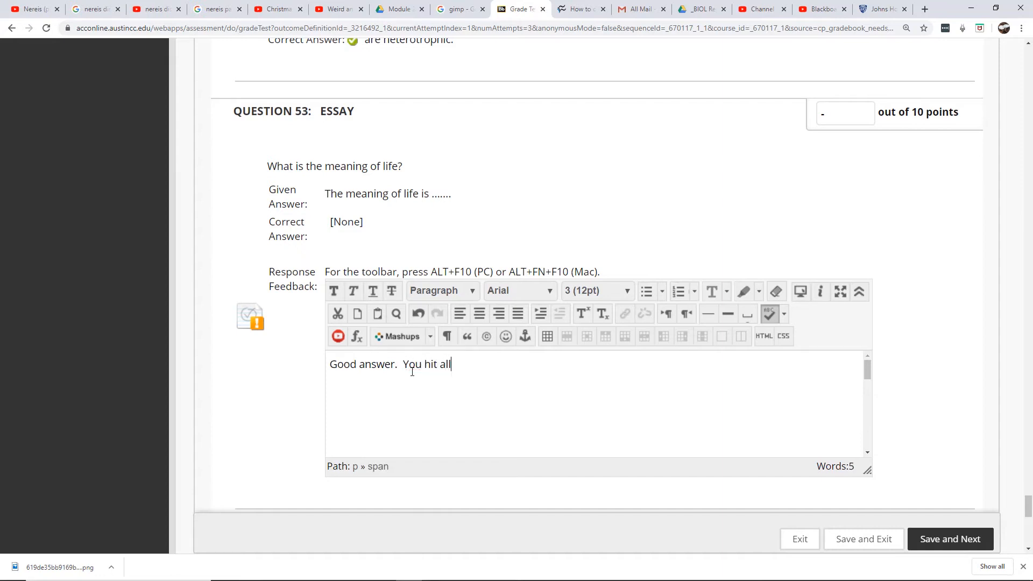
{"action": "type", "text": " the major points in your disc"}
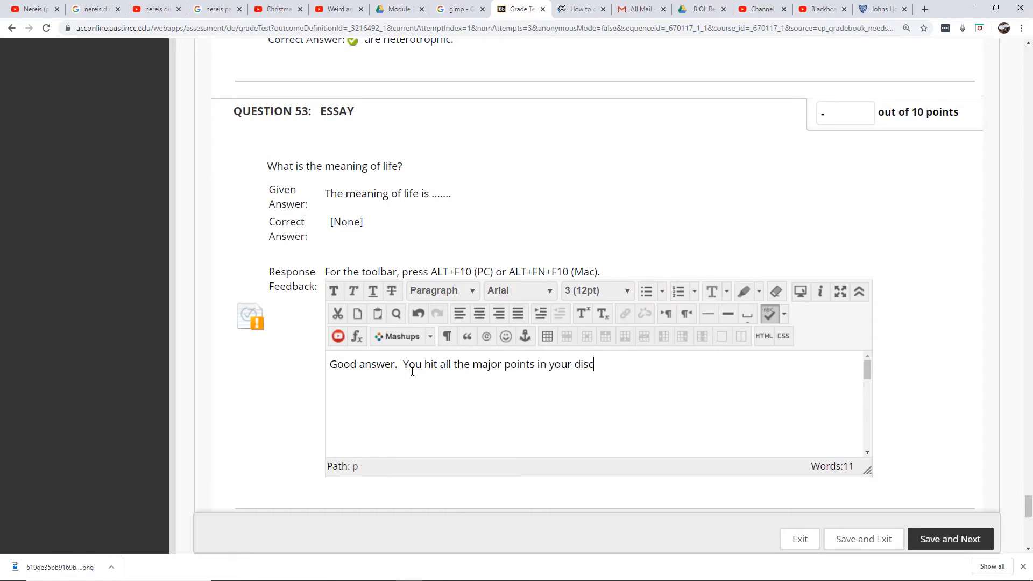
{"action": "type", "text": "ussion."}
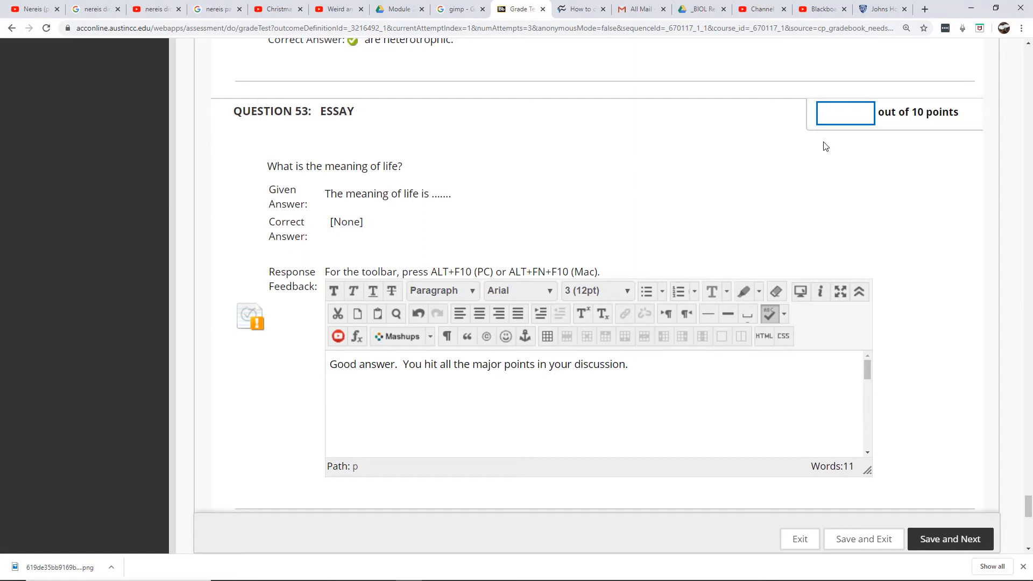
{"action": "type", "text": "10"}
{"action": "left_click", "coordinate": [846, 154]}
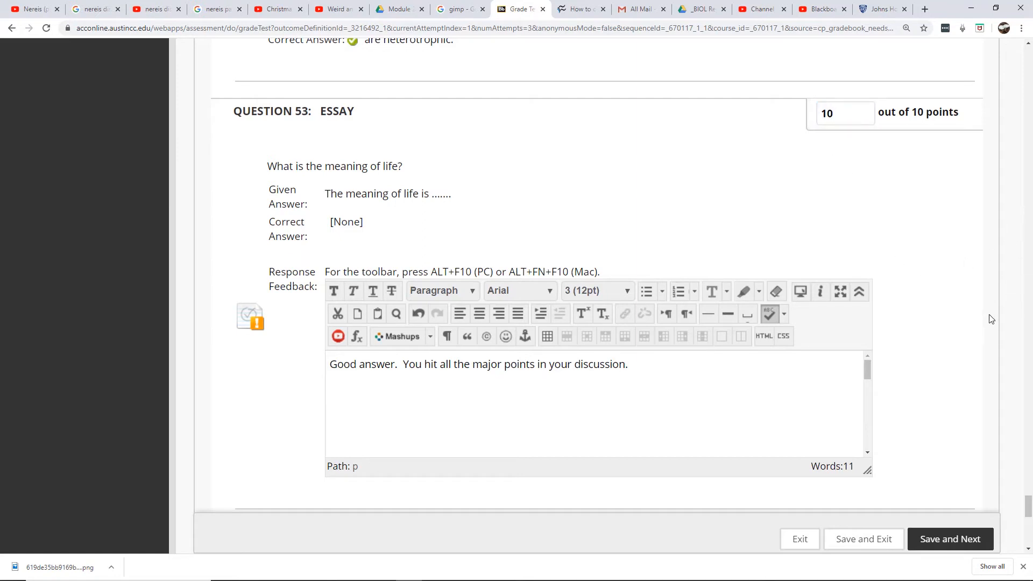
- Enter the exam attempt's learner feedback "This was a good attempt at the exam. Keep up the good work."
{"action": "left_click_drag", "start_coordinate": [1029, 505], "coordinate": [1029, 526]}
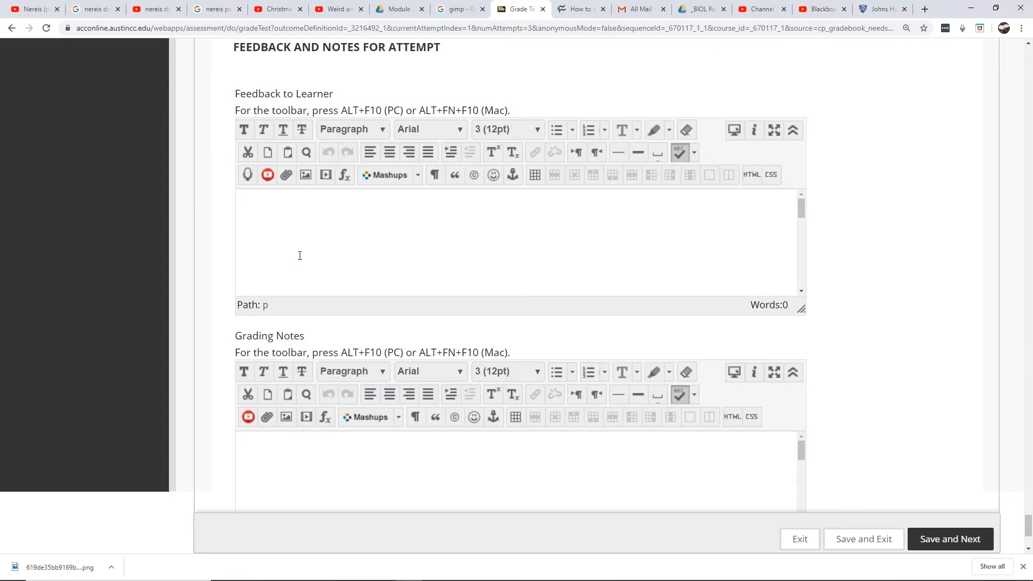
{"action": "left_click", "coordinate": [299, 255]}
{"action": "type", "text": "This was a good attempt at t"}
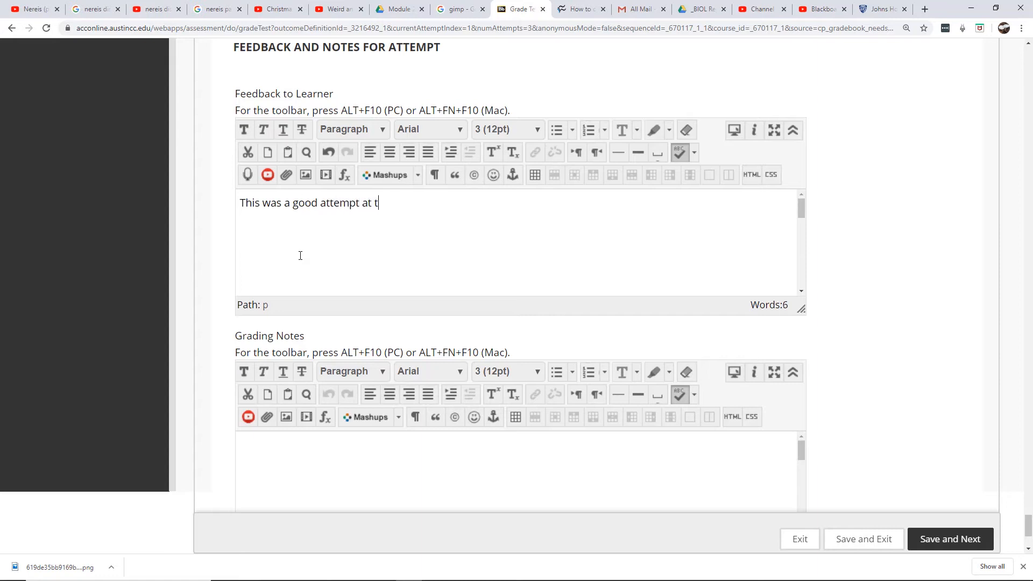
{"action": "type", "text": "he exam.  Keep up the good"}
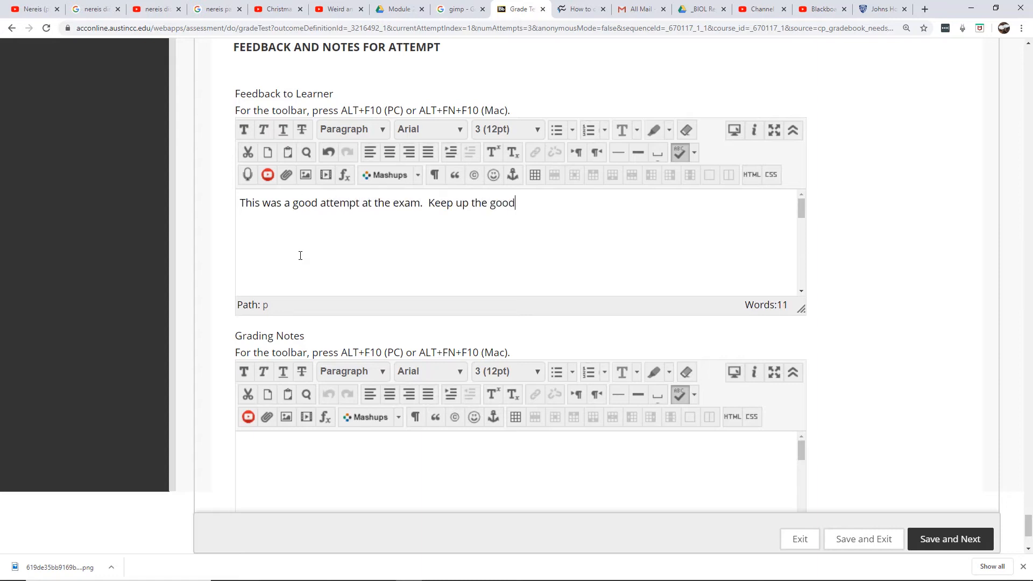
{"action": "type", "text": " work.You hav"}
- Enter the grading notes "You seemed to have trouble with the multiple choice." for the exam attempt, then save and exit
{"action": "key", "text": "BackSpace"}
{"action": "key", "text": "BackSpace"}
{"action": "key", "text": "BackSpace"}
{"action": "key", "text": "BackSpace"}
{"action": "key", "text": "BackSpace"}
{"action": "key", "text": "BackSpace"}
{"action": "type", "text": "ou seemed to h"}
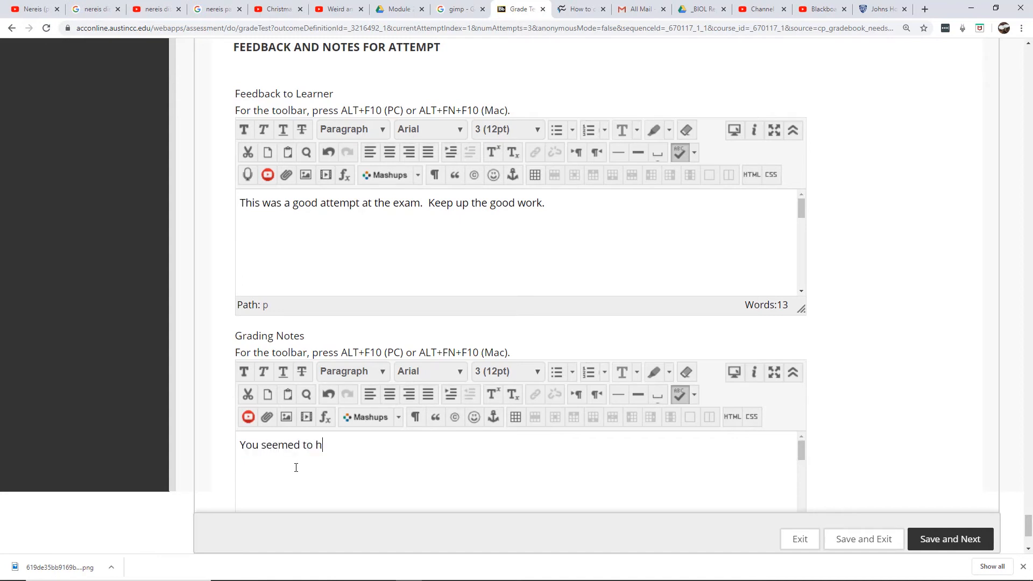
{"action": "type", "text": "ave trouble with the multiple "}
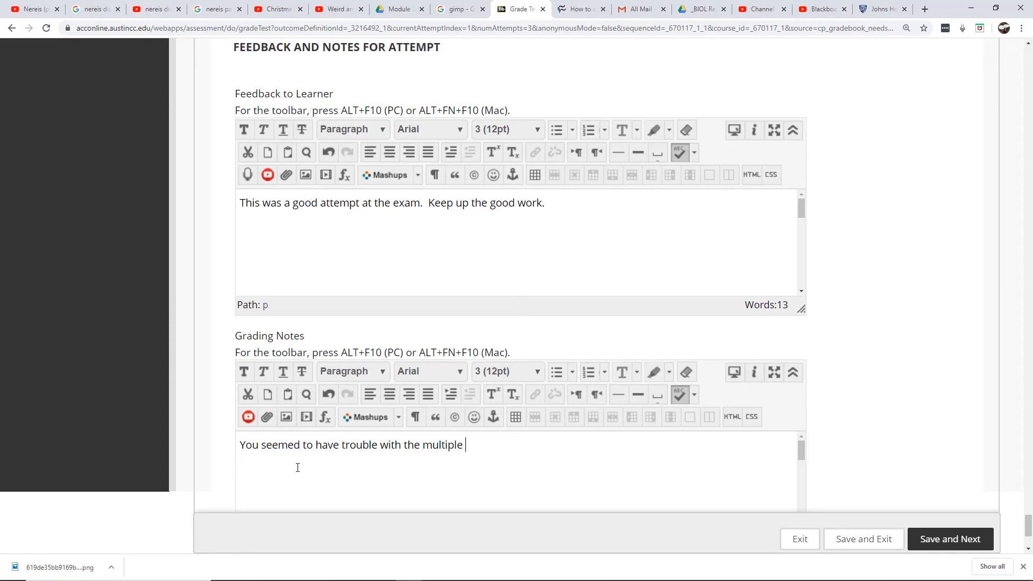
{"action": "type", "text": "choice."}
{"action": "scroll", "coordinate": [896, 376], "scroll_direction": "down", "scroll_amount": 3}
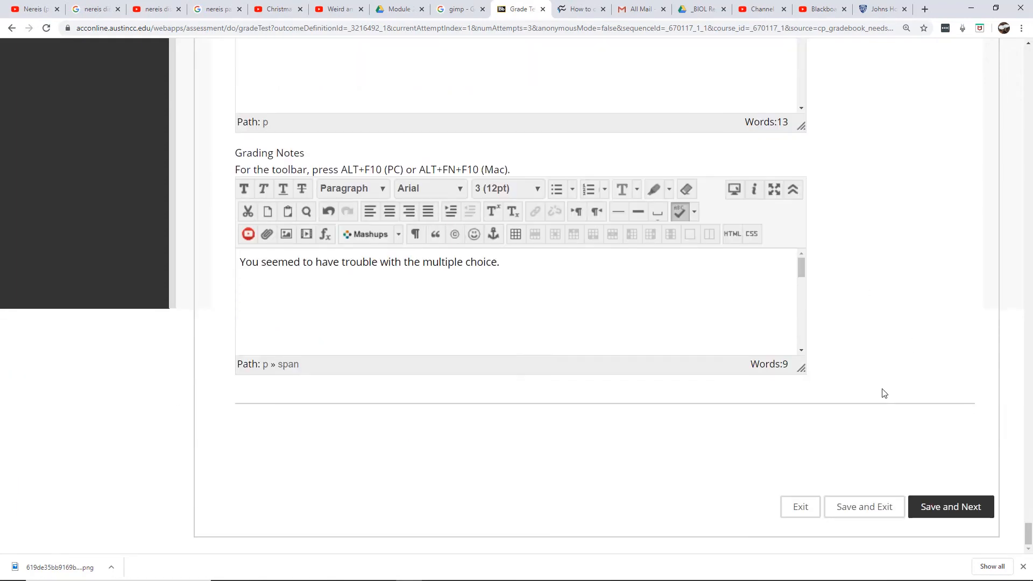
{"action": "left_click", "coordinate": [861, 516]}
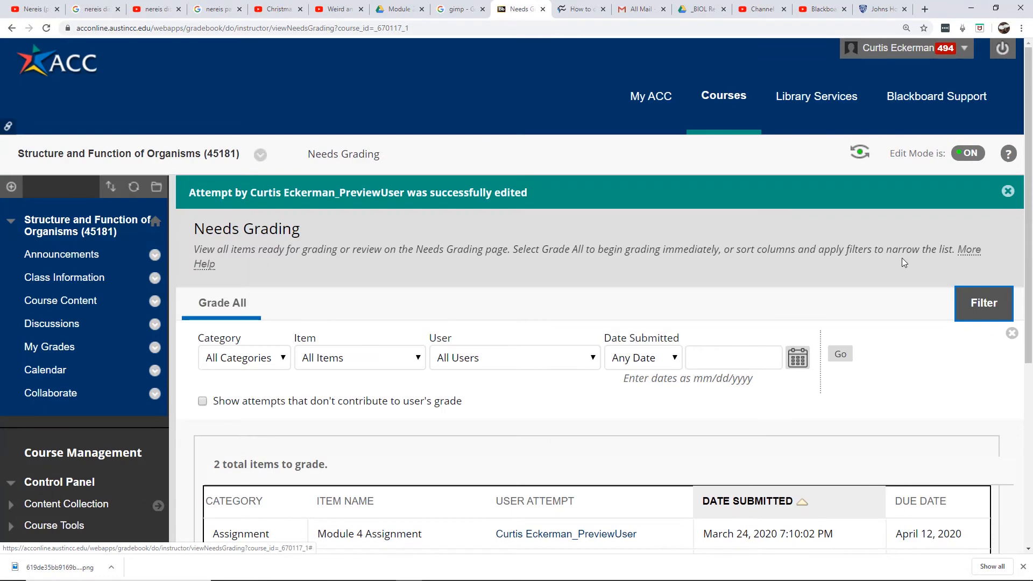
- Open the preview user's Module 4 Assignment attempt for grading and expand its learner feedback area
{"action": "scroll", "coordinate": [902, 263], "scroll_direction": "down", "scroll_amount": 5}
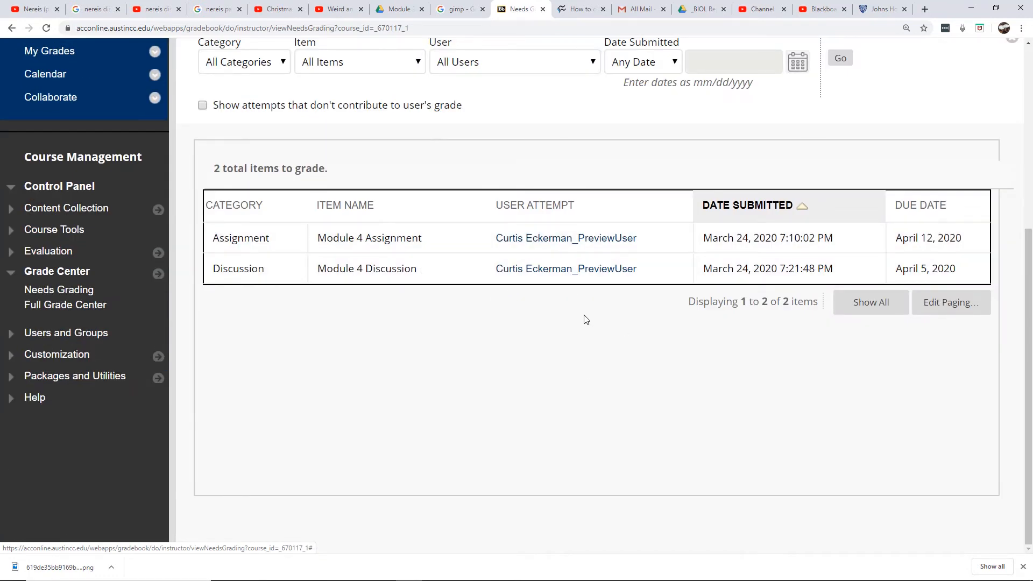
{"action": "left_click", "coordinate": [545, 238]}
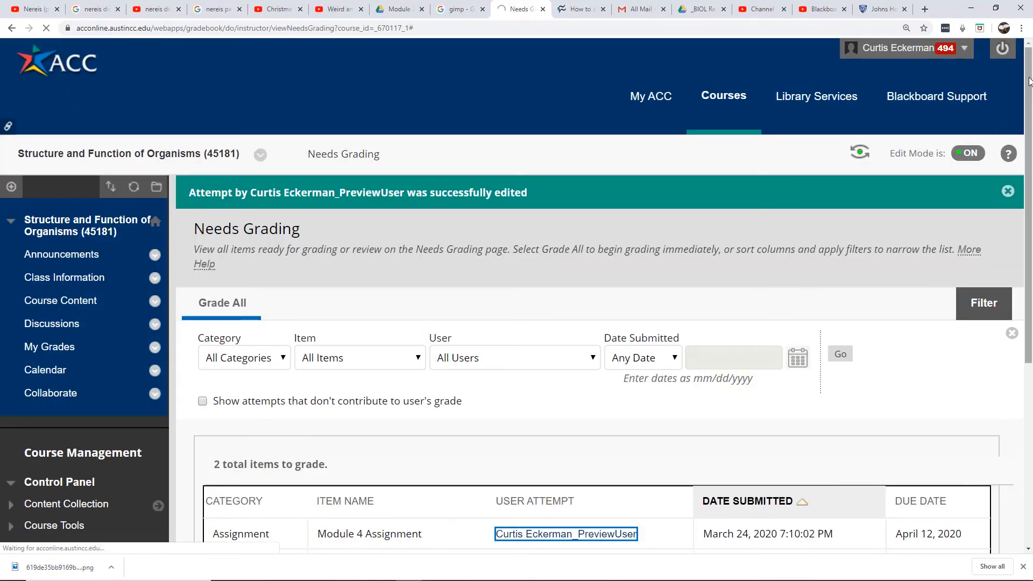
{"action": "left_click_drag", "start_coordinate": [1031, 86], "coordinate": [1030, 177]}
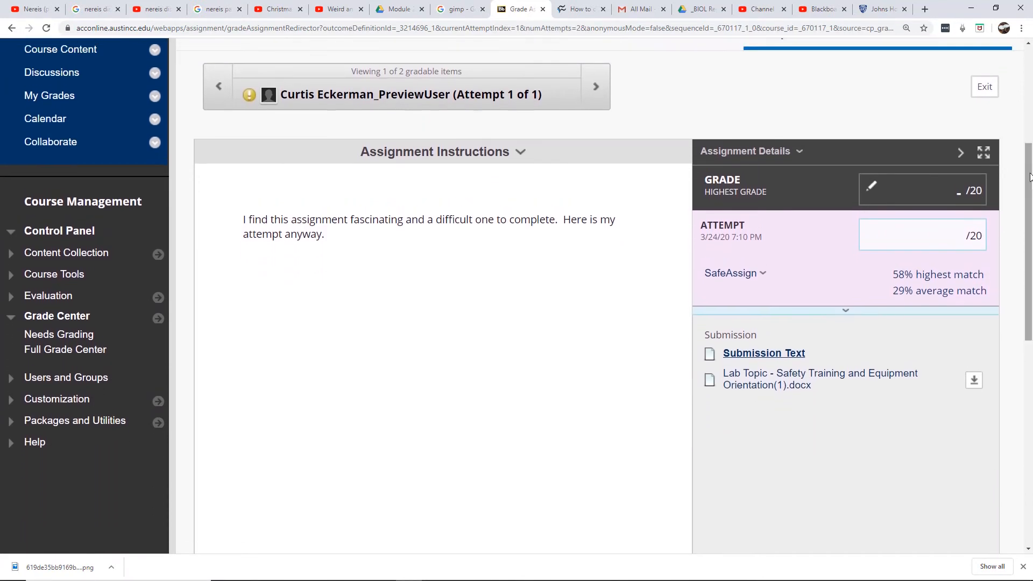
{"action": "left_click", "coordinate": [947, 242]}
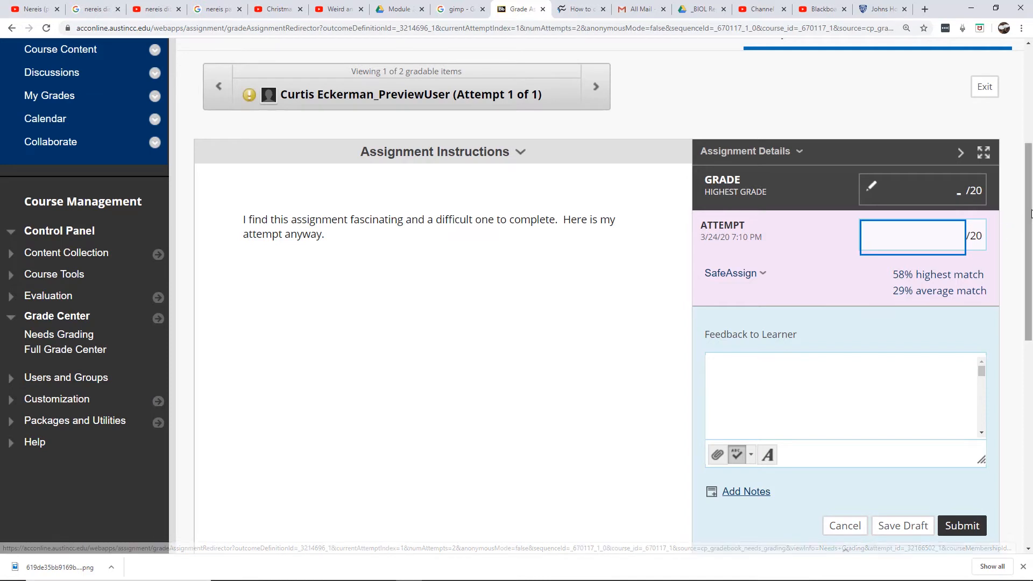
{"action": "scroll", "coordinate": [953, 247], "scroll_direction": "down", "scroll_amount": 1}
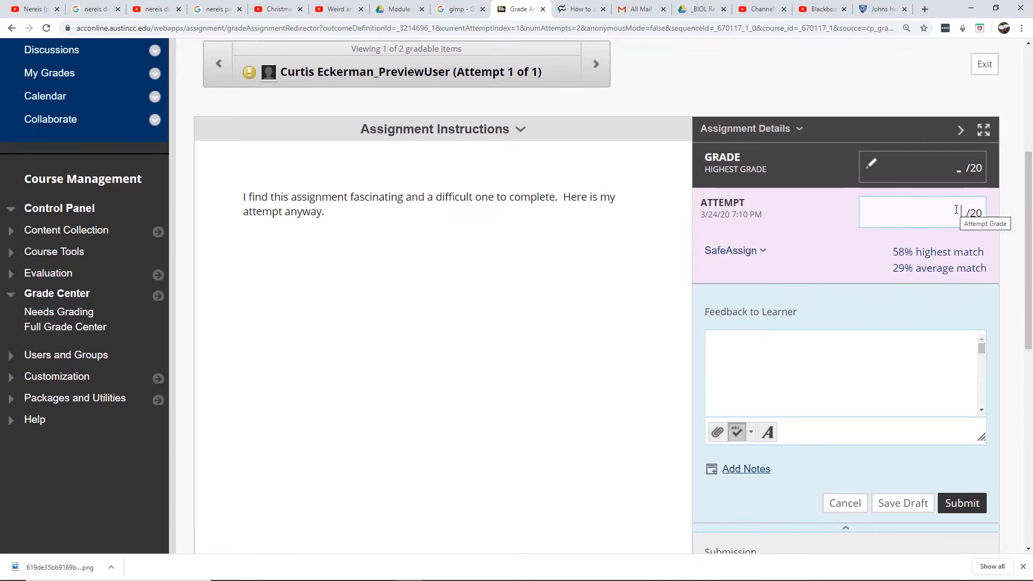
{"action": "left_click", "coordinate": [773, 371]}
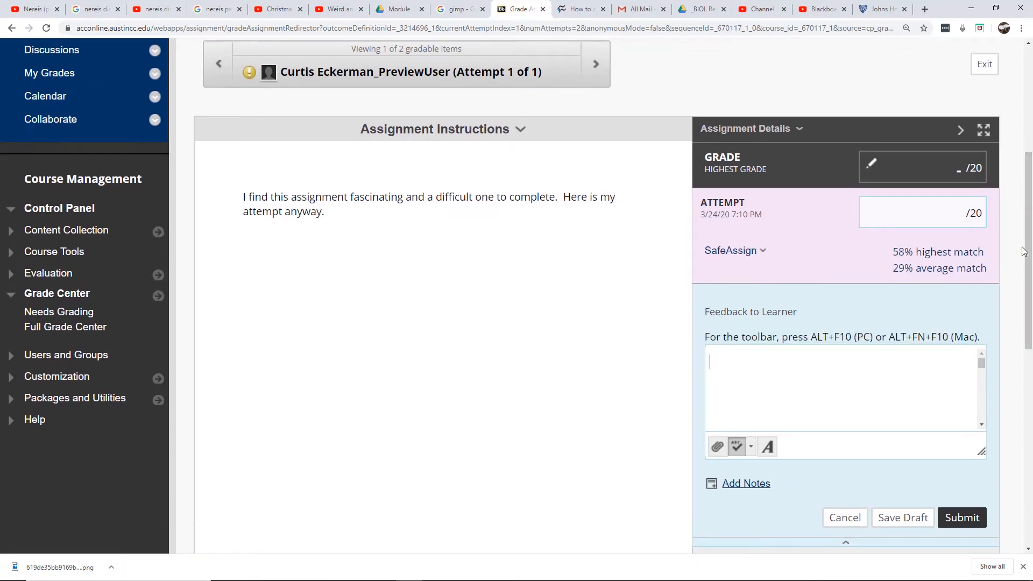
- Preview the submitted file "Lab Topic - Safety Training and Equipment Orientation(1).docx" within the assignment attempt
{"action": "left_click_drag", "start_coordinate": [1026, 248], "coordinate": [1029, 271]}
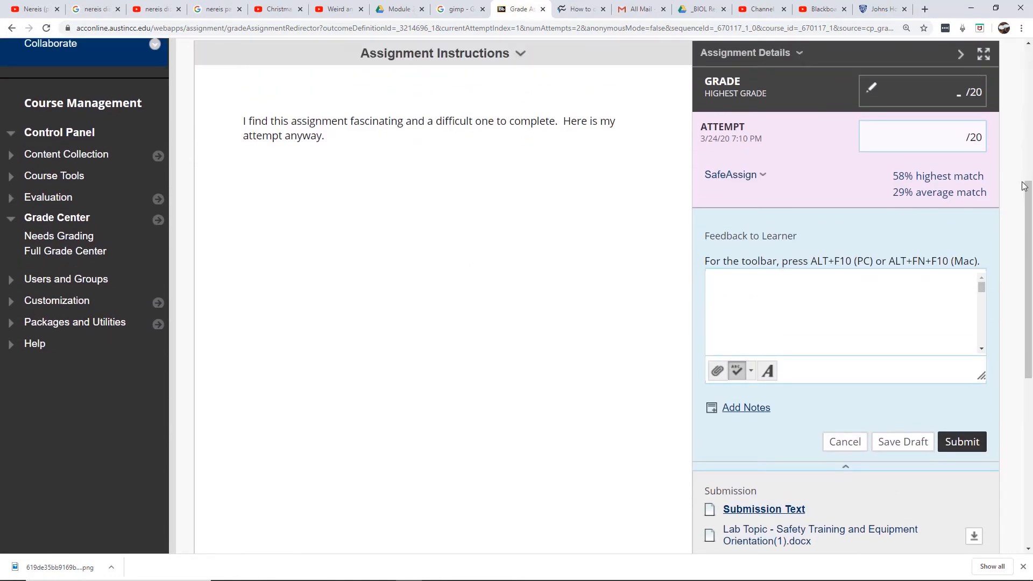
{"action": "left_click_drag", "start_coordinate": [1028, 269], "coordinate": [1028, 312]}
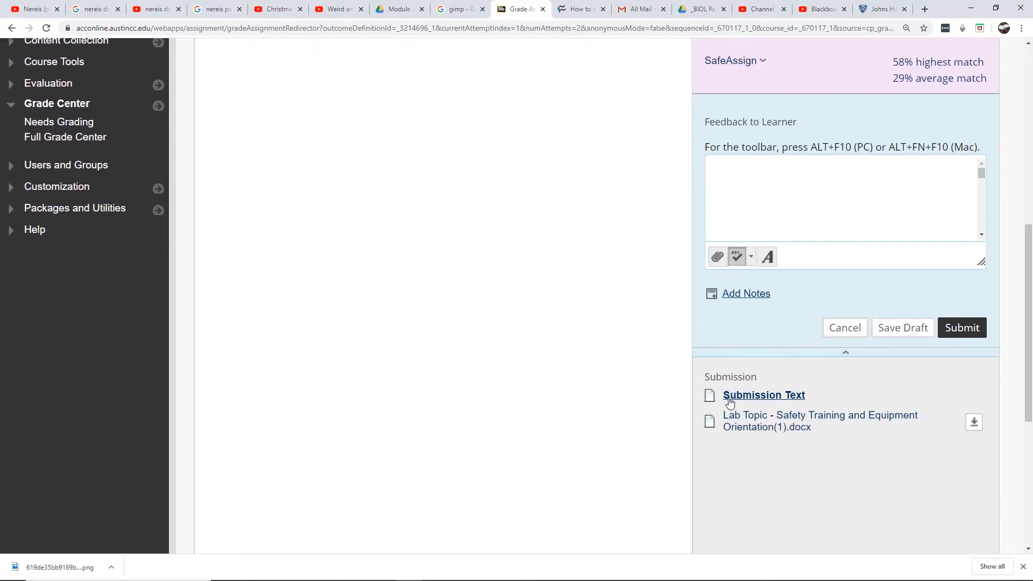
{"action": "left_click", "coordinate": [753, 429]}
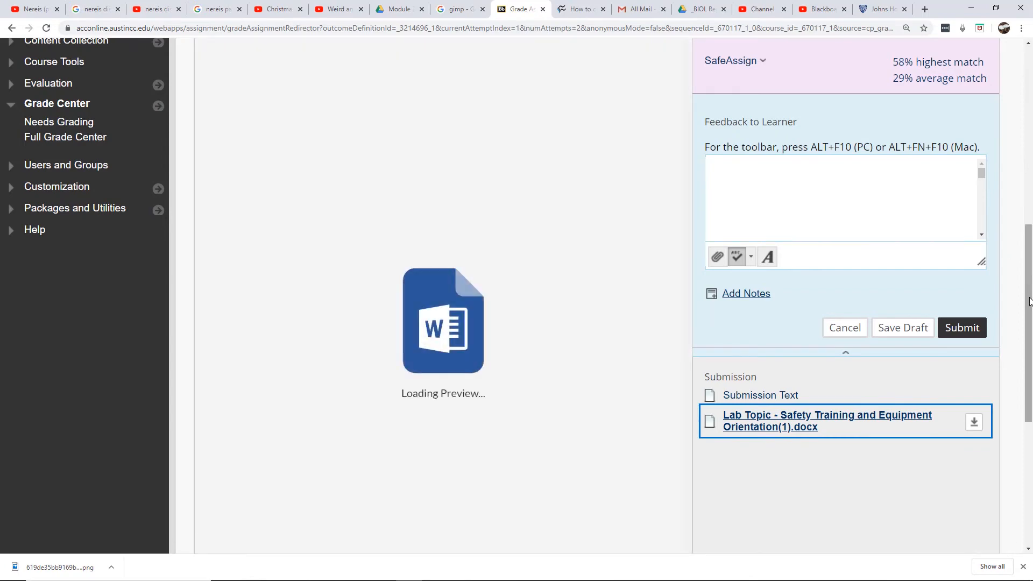
{"action": "left_click_drag", "start_coordinate": [1032, 302], "coordinate": [1032, 269]}
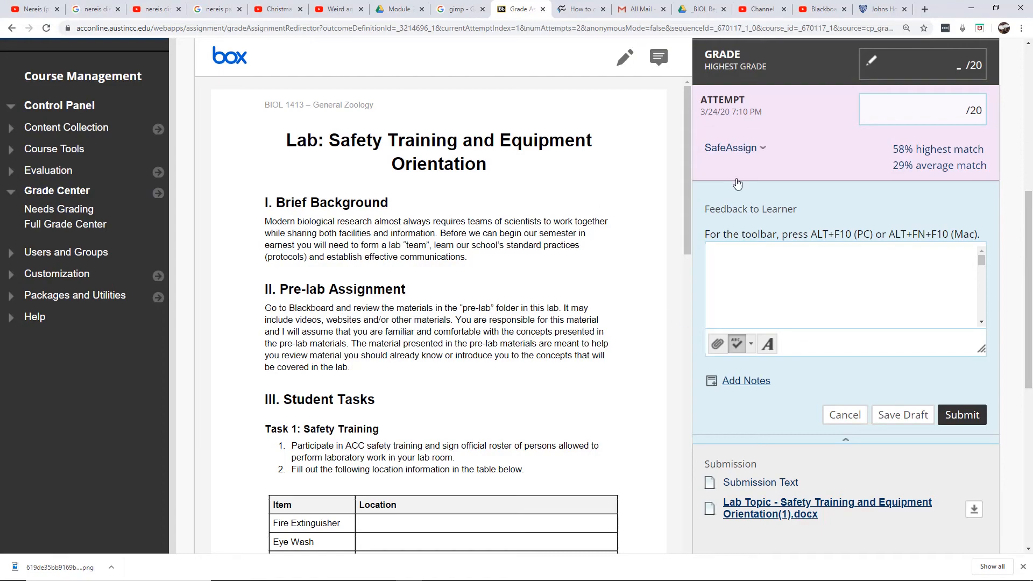
{"action": "scroll", "coordinate": [1030, 225], "scroll_direction": "down", "scroll_amount": 1}
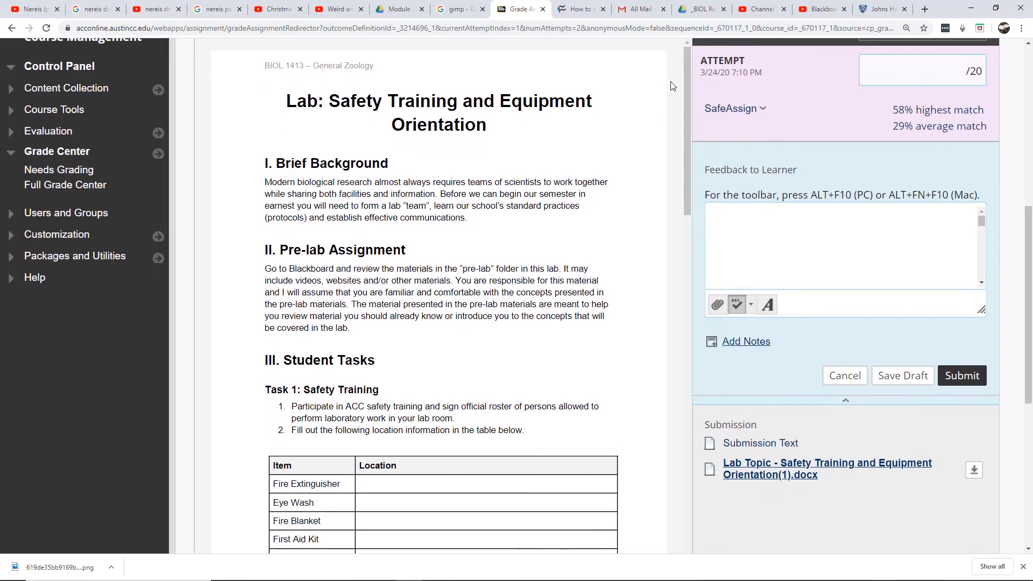
{"action": "mouse_move", "coordinate": [686, 133]}
{"action": "left_mouse_down"}
{"action": "mouse_move", "coordinate": [686, 309]}
{"action": "mouse_move", "coordinate": [660, 499]}
{"action": "mouse_move", "coordinate": [686, 121]}
{"action": "left_mouse_up"}
{"action": "left_click_drag", "start_coordinate": [1026, 269], "coordinate": [1027, 239]}
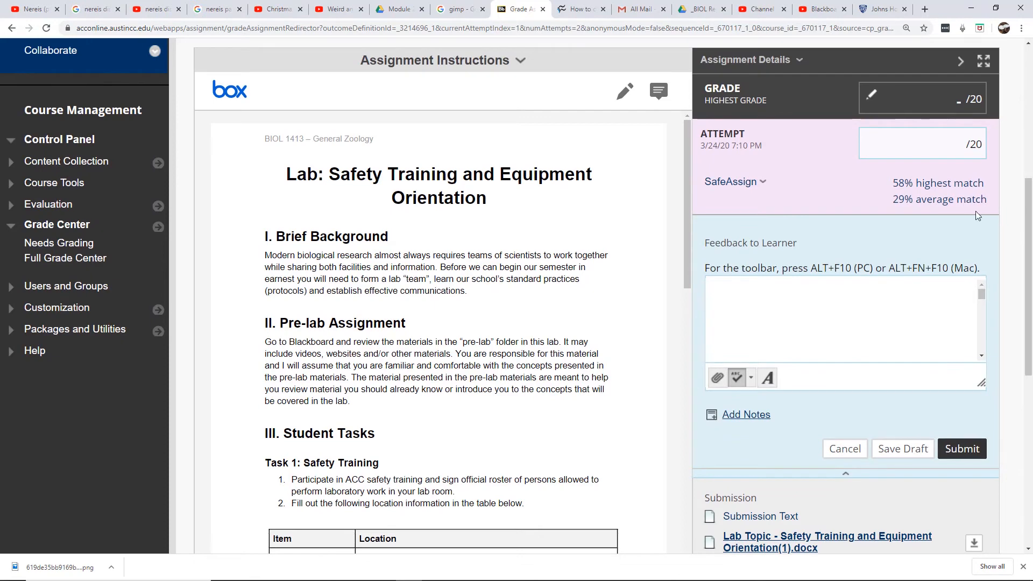
- Try freehand drawing over the Brief Background and Pre-lab Assignment paragraphs, delete the drawing, and leave drawing mode
{"action": "left_click", "coordinate": [625, 92]}
{"action": "mouse_move", "coordinate": [406, 277]}
{"action": "left_mouse_down"}
{"action": "mouse_move", "coordinate": [399, 284]}
{"action": "mouse_move", "coordinate": [559, 291]}
{"action": "left_mouse_up"}
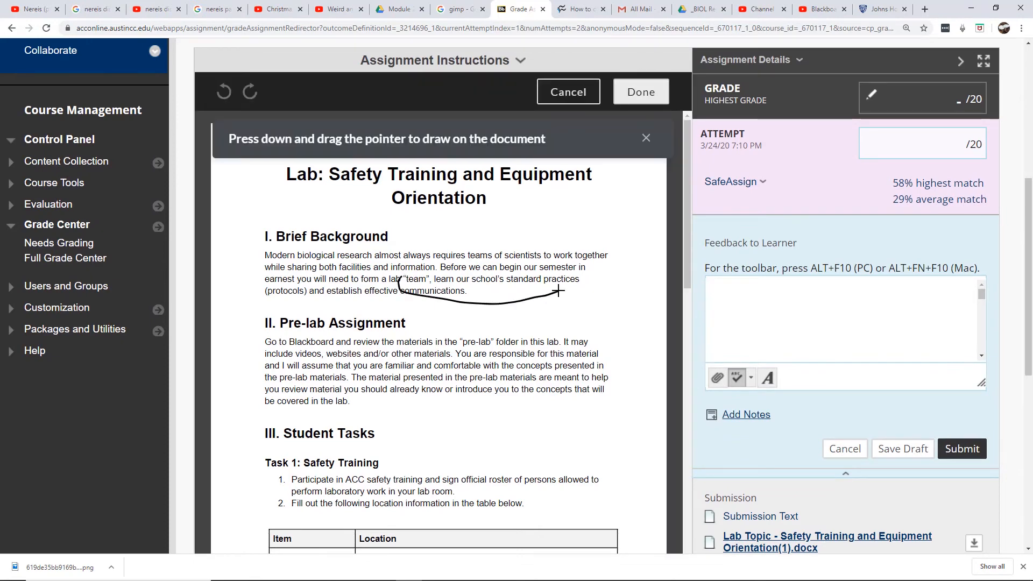
{"action": "mouse_move", "coordinate": [401, 383]}
{"action": "left_mouse_down"}
{"action": "mouse_move", "coordinate": [578, 365]}
{"action": "mouse_move", "coordinate": [433, 386]}
{"action": "left_mouse_up"}
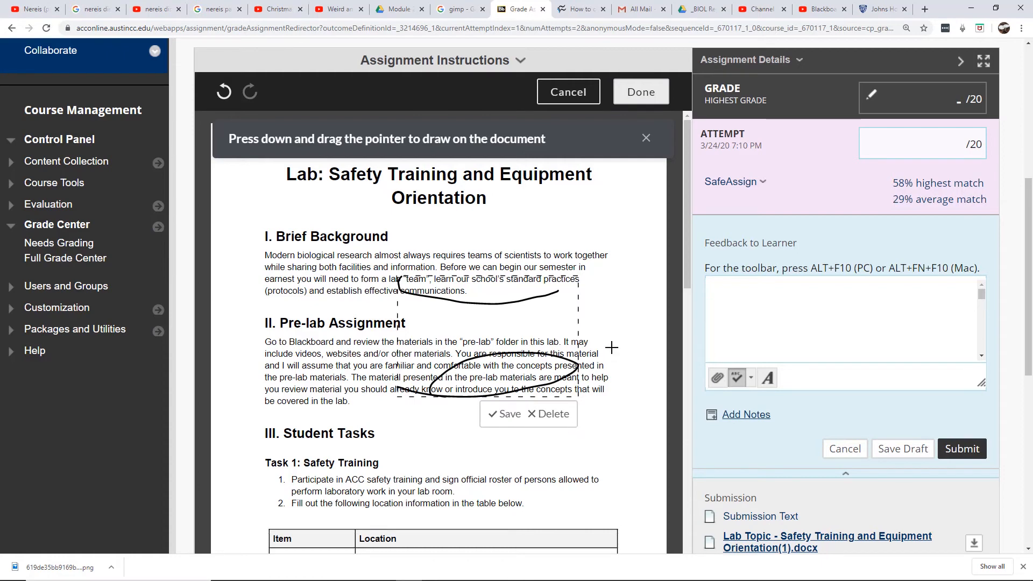
{"action": "left_click", "coordinate": [544, 414]}
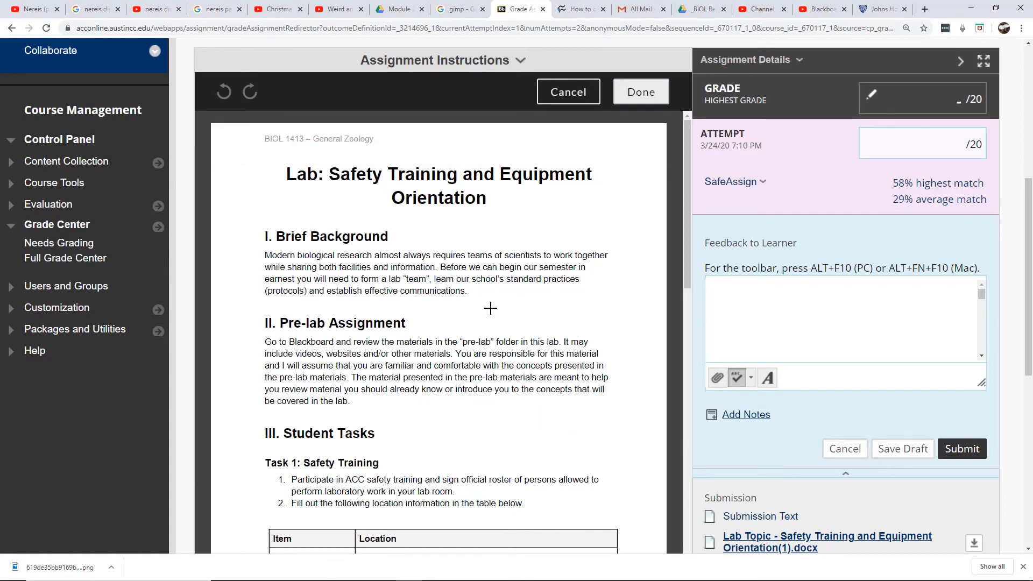
{"action": "left_click", "coordinate": [646, 91]}
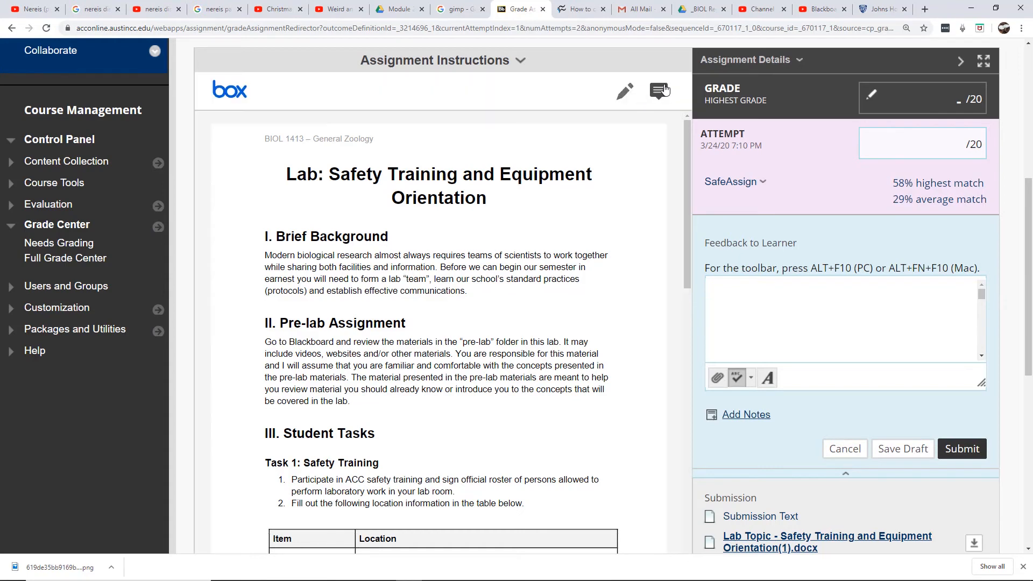
- Post the comment "This isn't quite correct." in the answer box for question 5 about general clean up procedures
{"action": "left_click", "coordinate": [658, 92]}
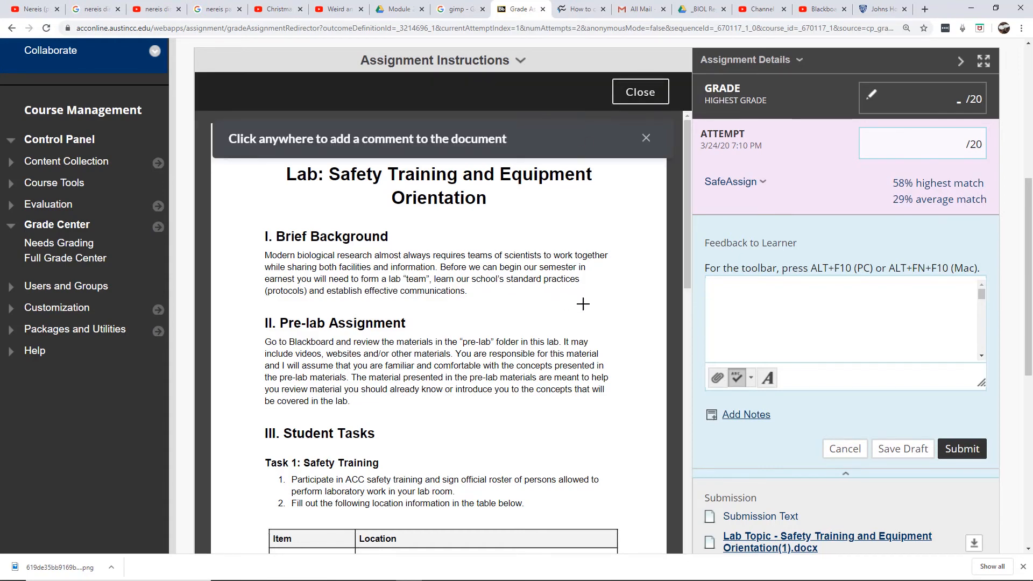
{"action": "scroll", "coordinate": [582, 307], "scroll_direction": "down", "scroll_amount": 10}
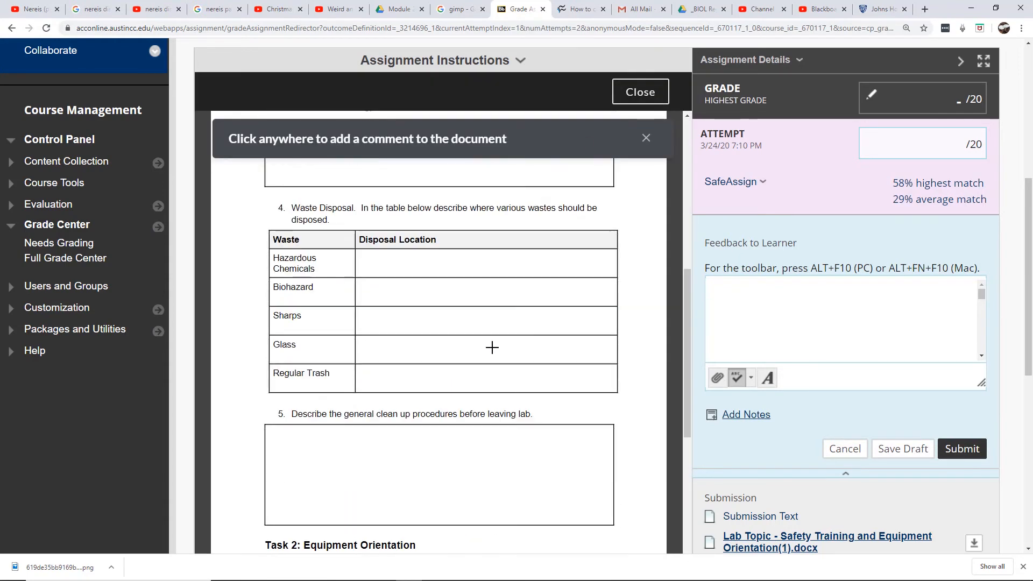
{"action": "left_click", "coordinate": [316, 472]}
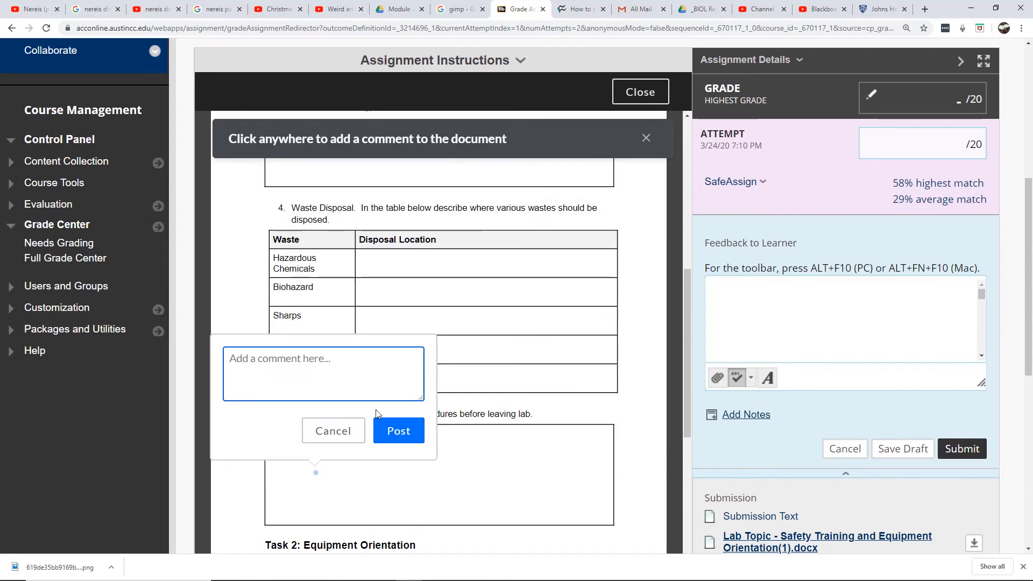
{"action": "type", "text": "This i"}
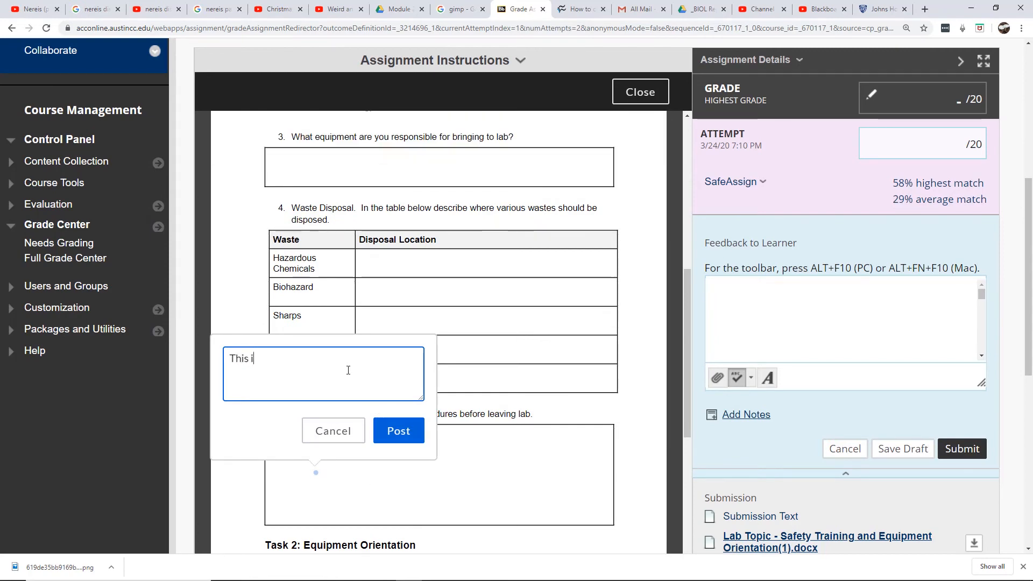
{"action": "type", "text": "sn't quite "}
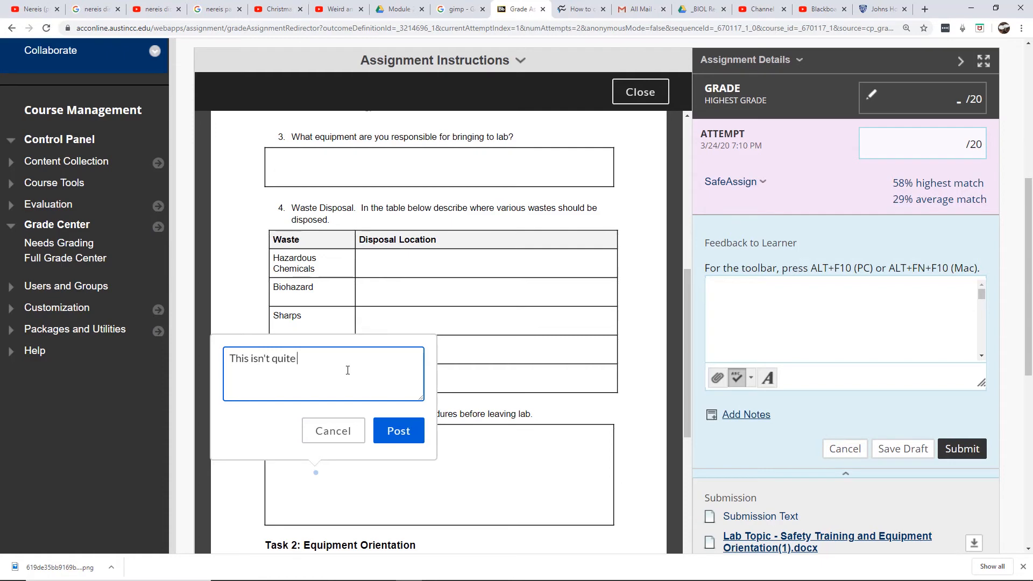
{"action": "type", "text": "correct."}
{"action": "left_click", "coordinate": [391, 435]}
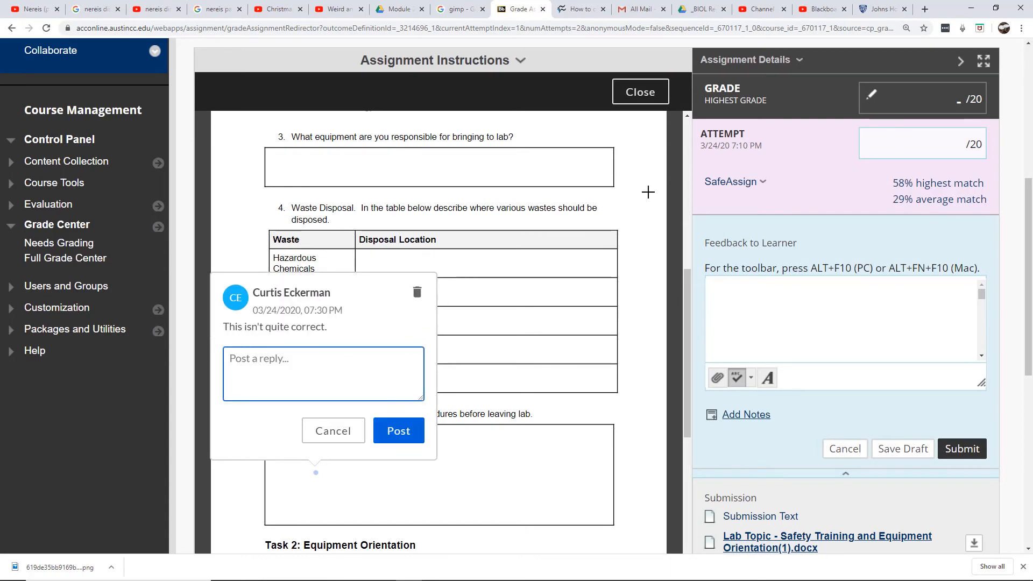
- Post the comment "nice image of a microscope." beside the dissecting microscope picture and leave comment mode
{"action": "scroll", "coordinate": [642, 198], "scroll_direction": "down", "scroll_amount": 10}
{"action": "scroll", "coordinate": [642, 197], "scroll_direction": "down", "scroll_amount": 6}
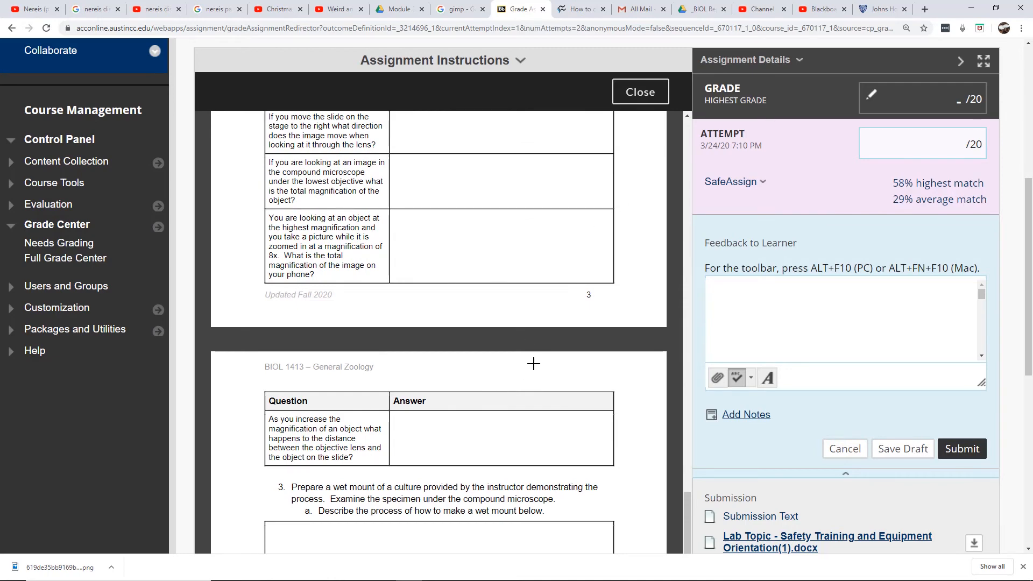
{"action": "scroll", "coordinate": [528, 280], "scroll_direction": "down", "scroll_amount": 6}
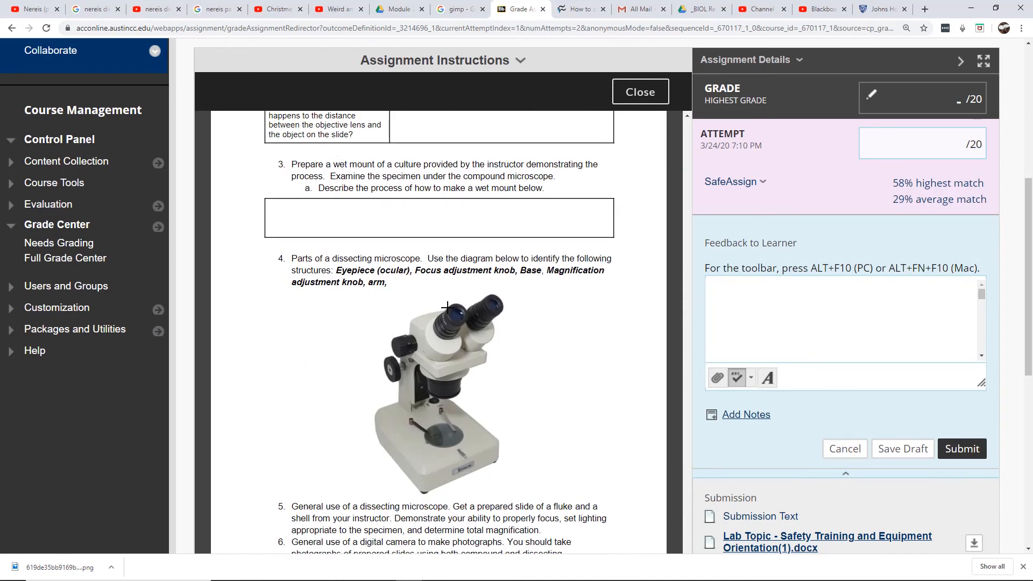
{"action": "left_click", "coordinate": [495, 398]}
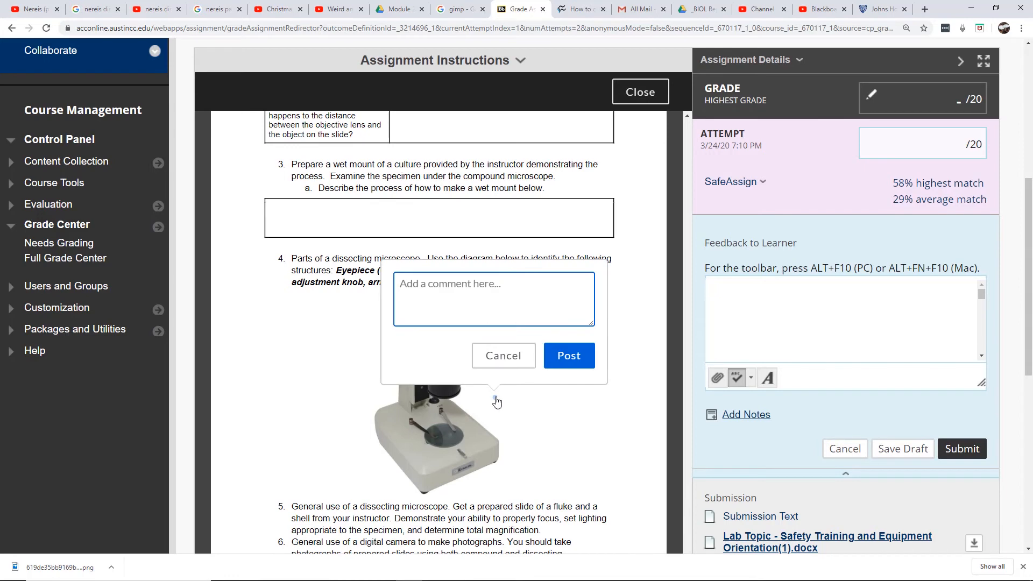
{"action": "type", "text": "nice image of a micro"}
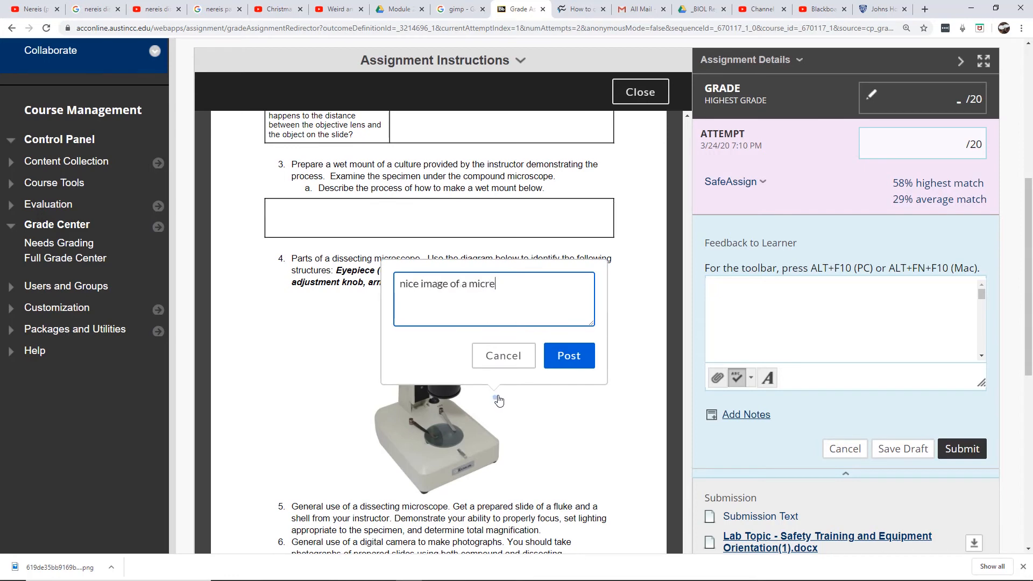
{"action": "key", "text": "BackSpace"}
{"action": "type", "text": "oscope."}
{"action": "left_click", "coordinate": [563, 352]}
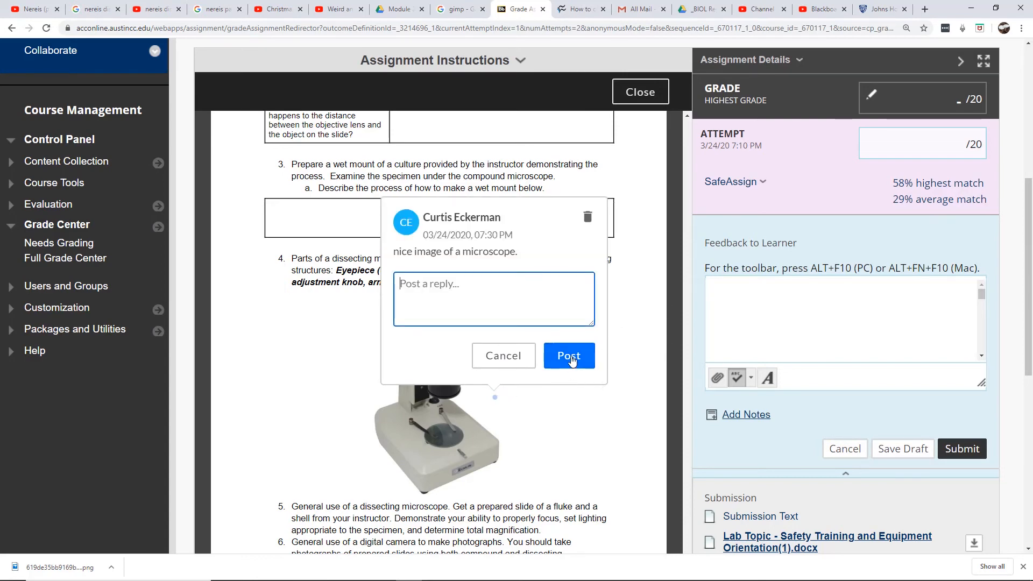
{"action": "left_click", "coordinate": [648, 98]}
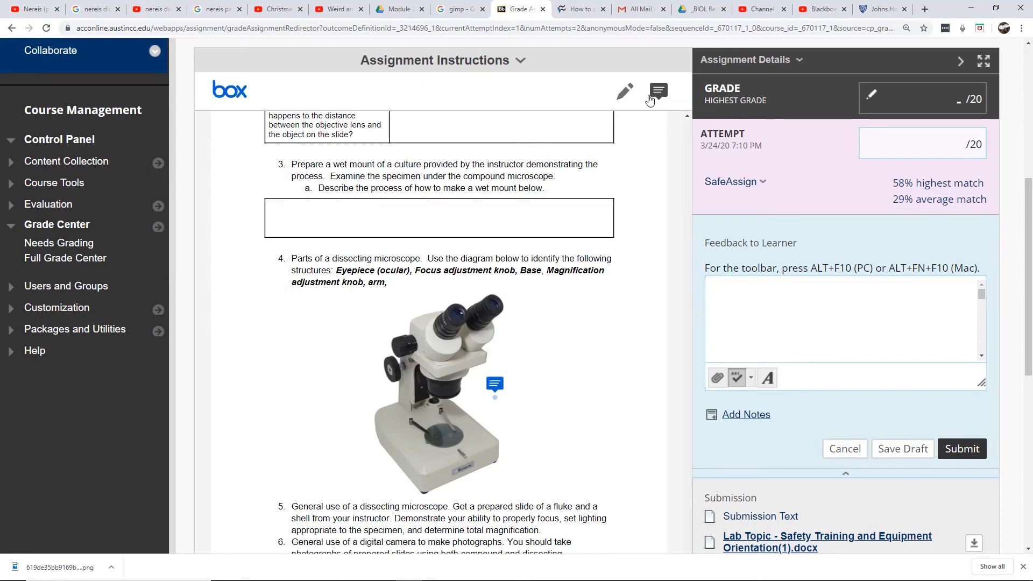
- Grade the Module 4 Assignment attempt 15 out of 20 without learner feedback, and submit the grade
{"action": "scroll", "coordinate": [603, 220], "scroll_direction": "up", "scroll_amount": 6}
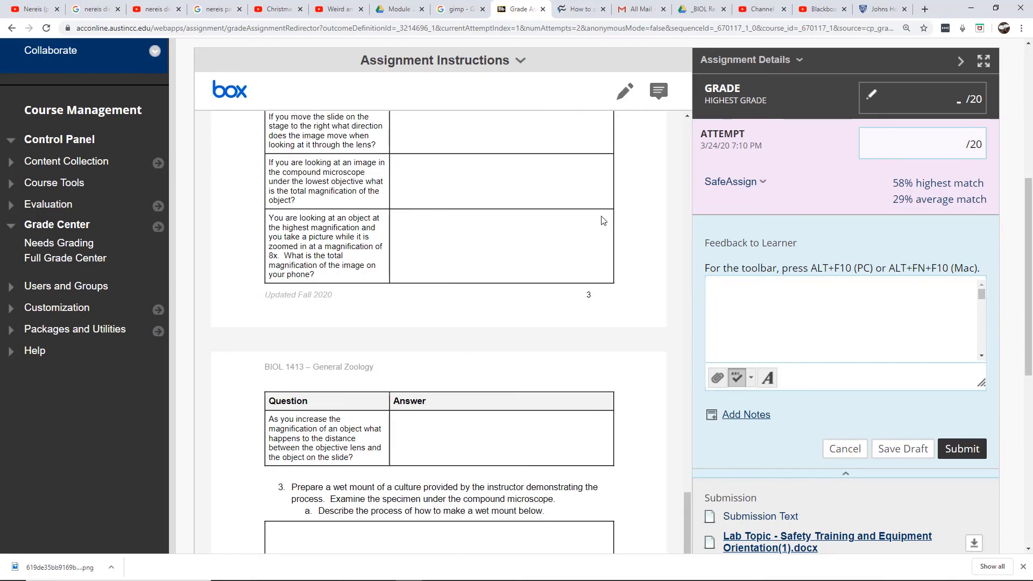
{"action": "scroll", "coordinate": [603, 220], "scroll_direction": "up", "scroll_amount": 11}
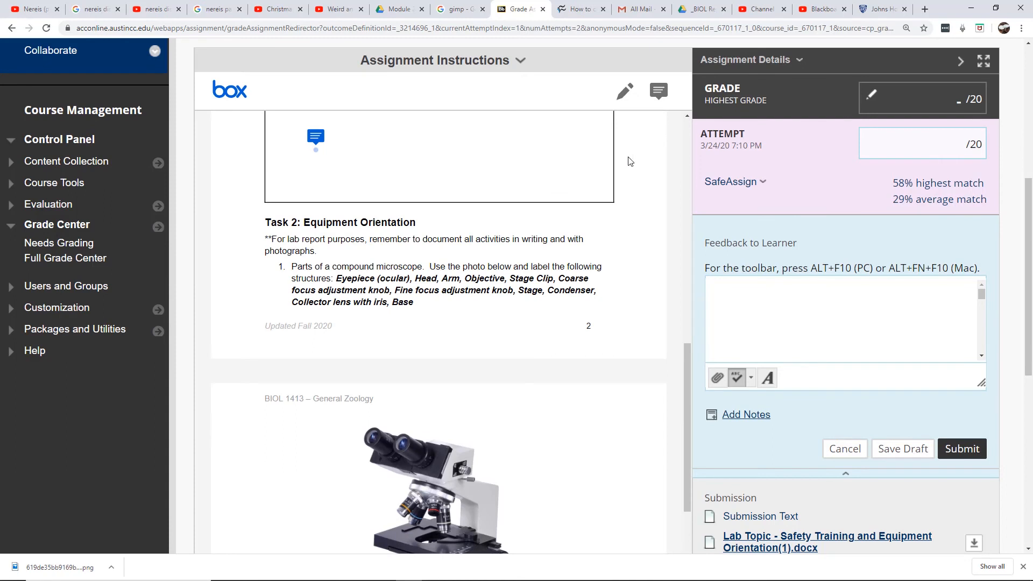
{"action": "left_click", "coordinate": [942, 140]}
{"action": "type", "text": "15"}
{"action": "left_click", "coordinate": [860, 309]}
{"action": "scroll", "coordinate": [881, 315], "scroll_direction": "down", "scroll_amount": 3}
{"action": "scroll", "coordinate": [767, 452], "scroll_direction": "down", "scroll_amount": 5}
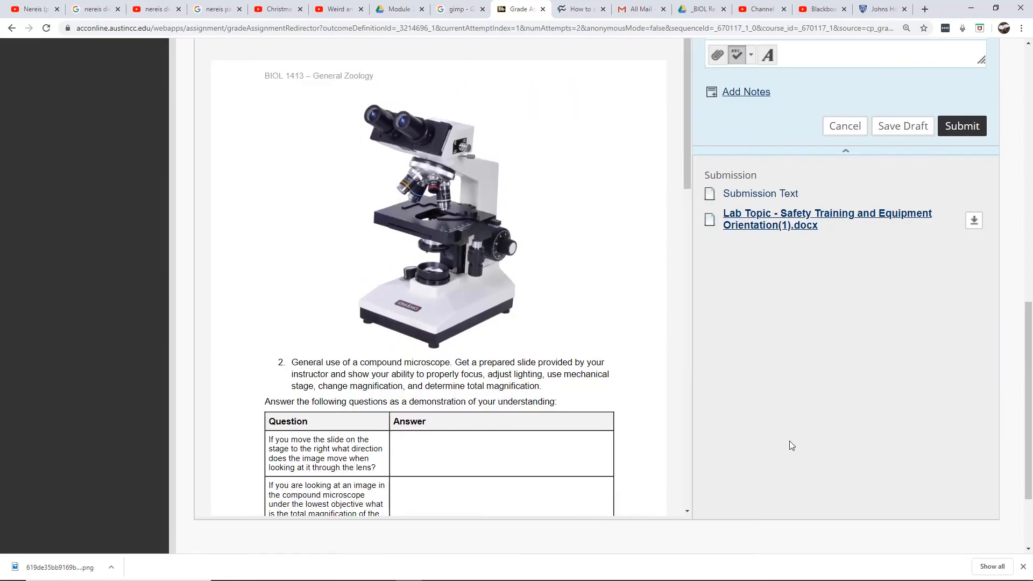
{"action": "scroll", "coordinate": [790, 440], "scroll_direction": "up", "scroll_amount": 5}
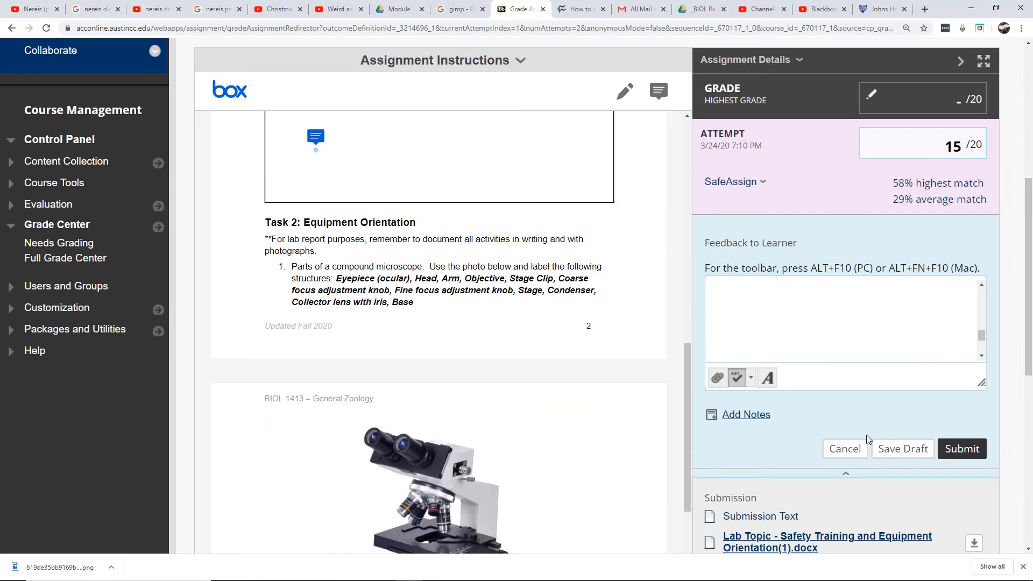
{"action": "left_click", "coordinate": [969, 453]}
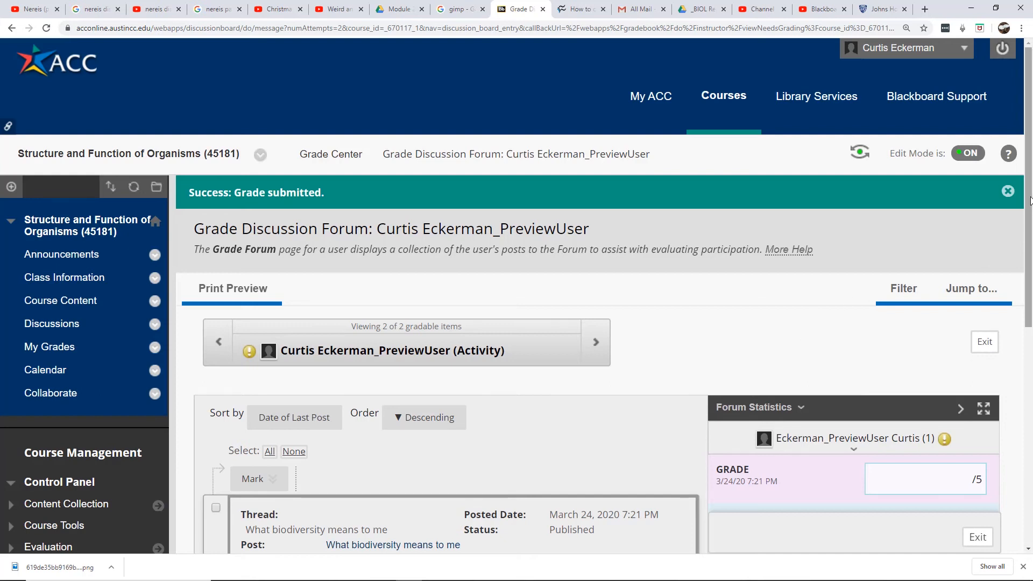
- Look over the "What biodiversity means to me" discussion post and its grading area, then exit to Needs Grading without grading it
{"action": "left_click_drag", "start_coordinate": [1031, 201], "coordinate": [1030, 238]}
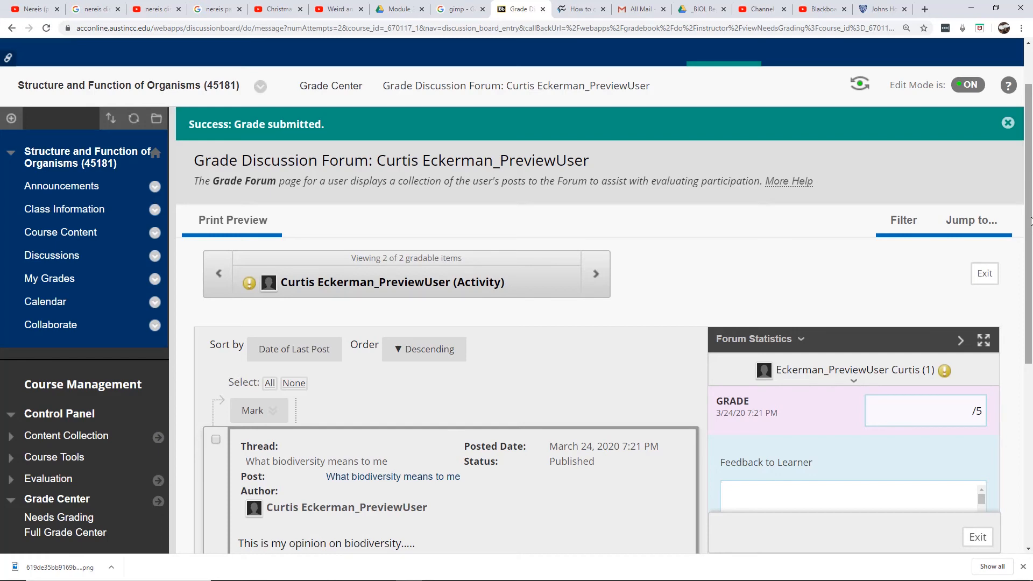
{"action": "left_click_drag", "start_coordinate": [1032, 227], "coordinate": [1032, 272]}
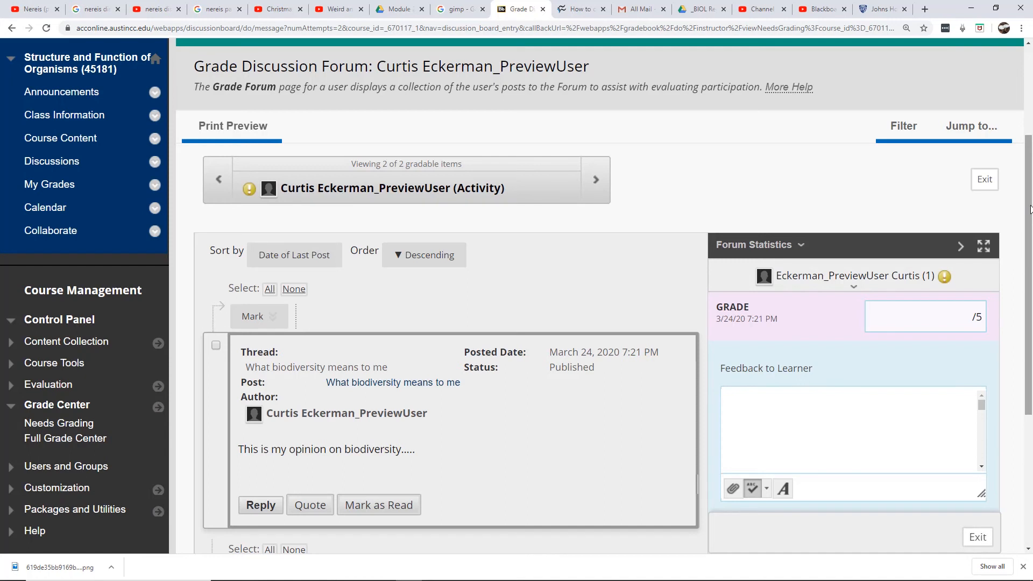
{"action": "left_click_drag", "start_coordinate": [1031, 209], "coordinate": [1030, 219]}
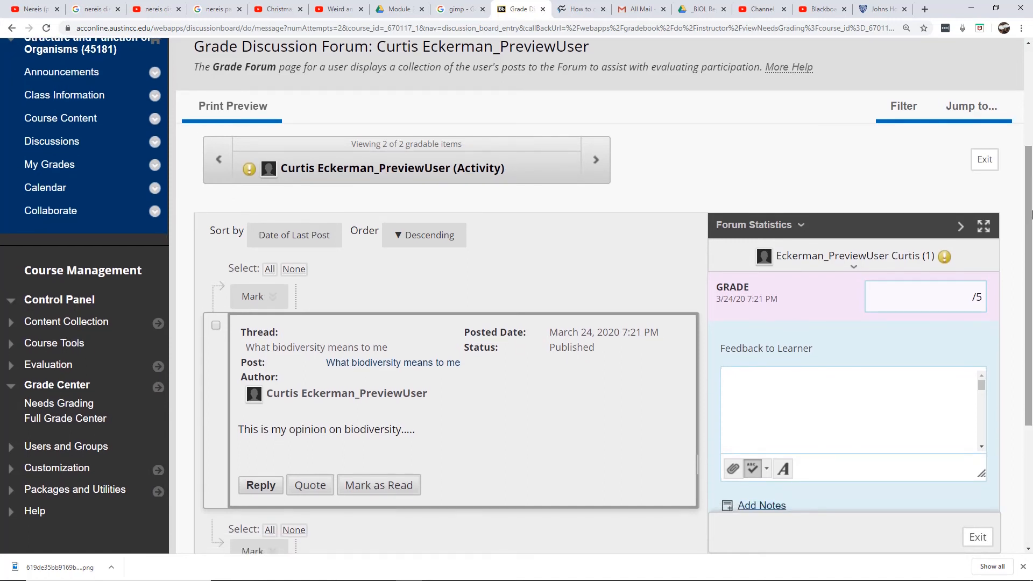
{"action": "scroll", "coordinate": [991, 409], "scroll_direction": "down", "scroll_amount": 1}
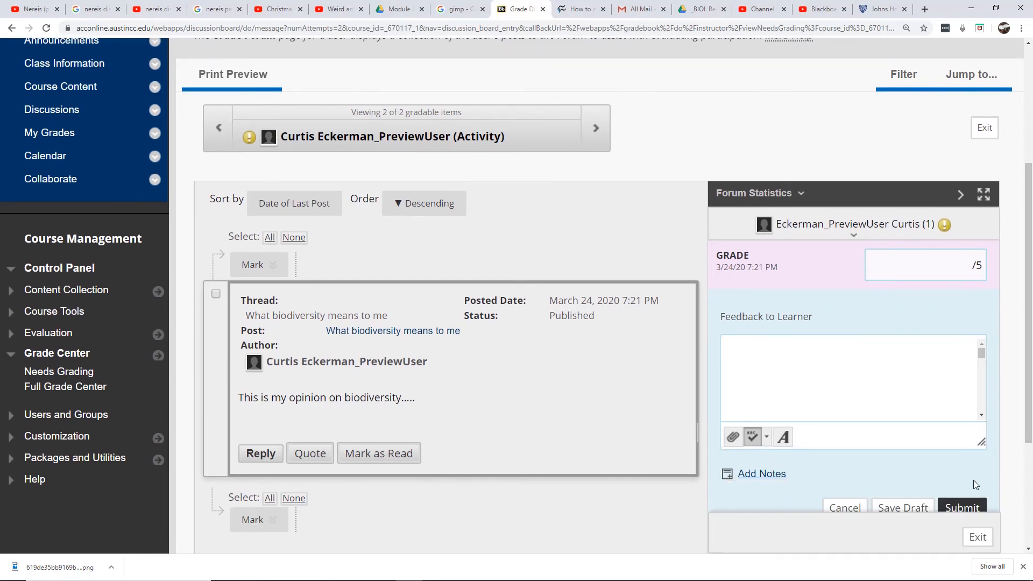
{"action": "left_click", "coordinate": [975, 540]}
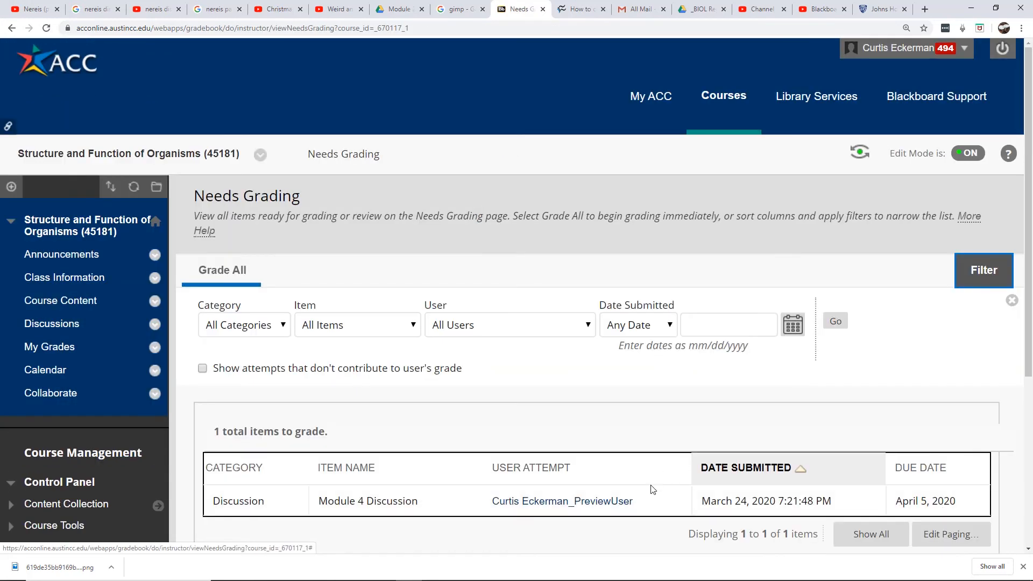
- Look over the remaining Needs Grading list, then enter Student Preview mode and open My Grades
{"action": "scroll", "coordinate": [811, 463], "scroll_direction": "down", "scroll_amount": 3}
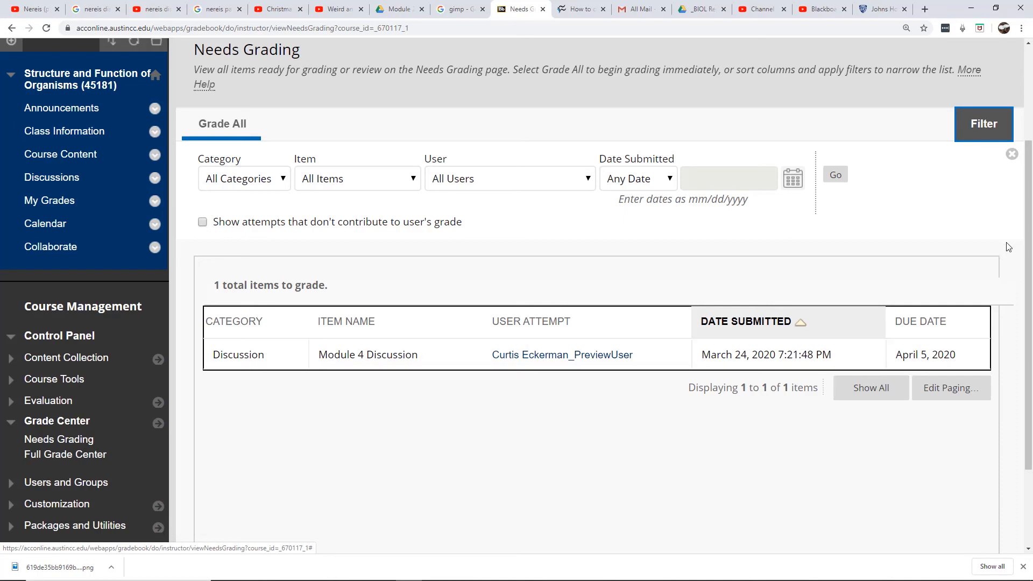
{"action": "scroll", "coordinate": [1021, 251], "scroll_direction": "down", "scroll_amount": 2}
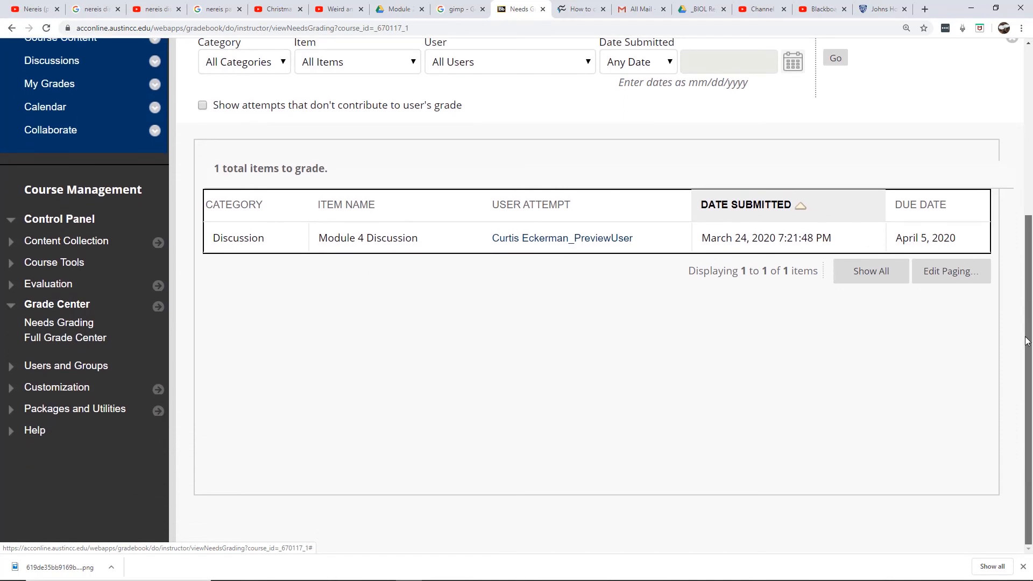
{"action": "scroll", "coordinate": [1021, 250], "scroll_direction": "up", "scroll_amount": 4}
{"action": "scroll", "coordinate": [980, 214], "scroll_direction": "up", "scroll_amount": 2}
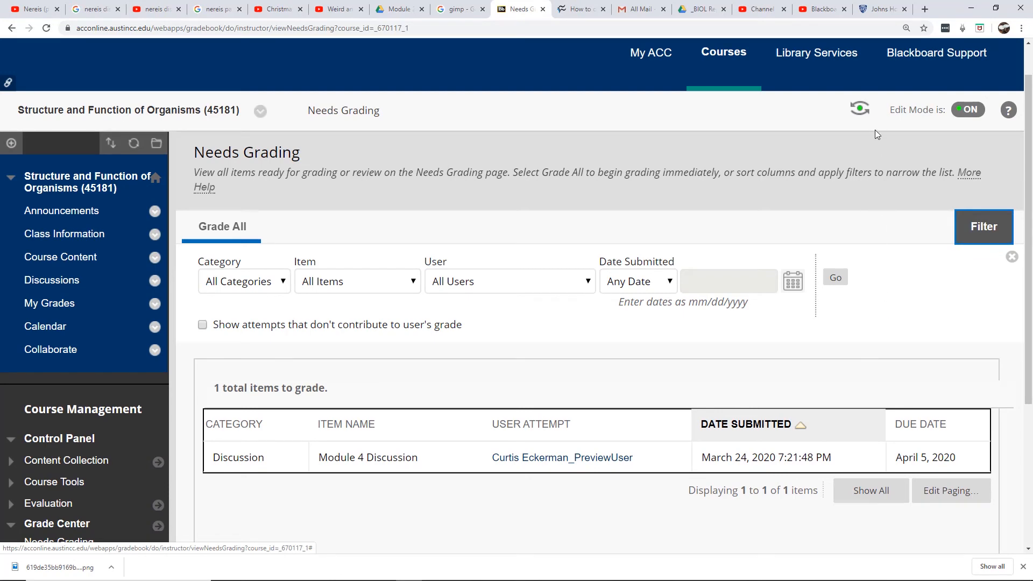
{"action": "left_click", "coordinate": [861, 110]}
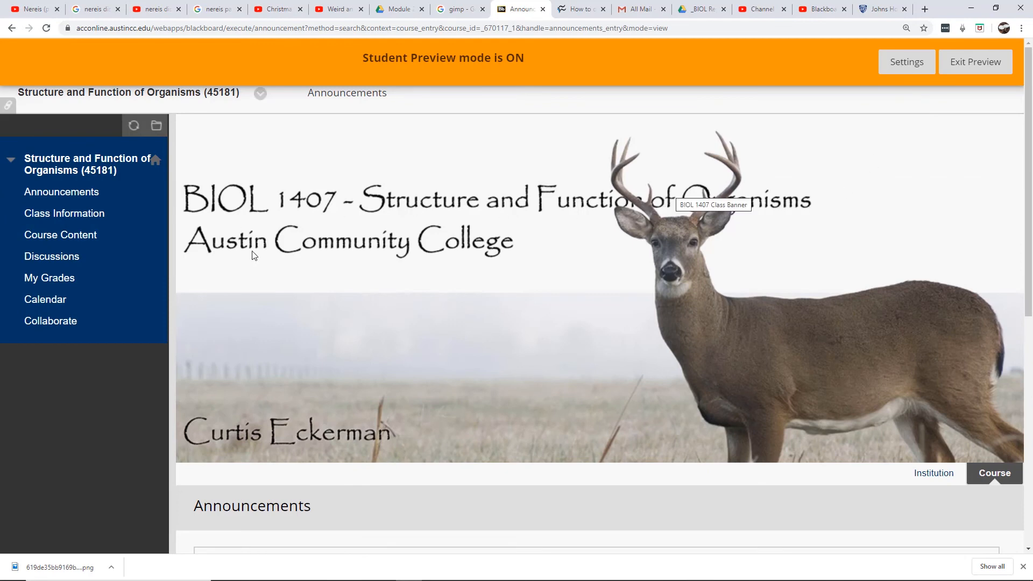
{"action": "left_click", "coordinate": [58, 280]}
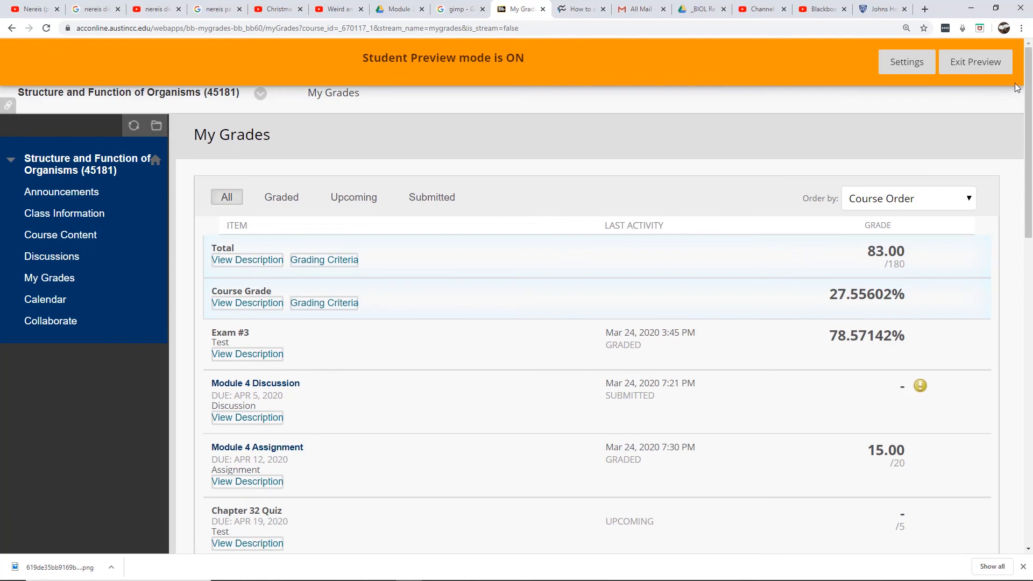
- Read the instructor feedback on the Module 4 Lecture Exam and the Module 5 Discussion in My Grades, closing each comment
{"action": "left_click_drag", "start_coordinate": [1031, 86], "coordinate": [1031, 137]}
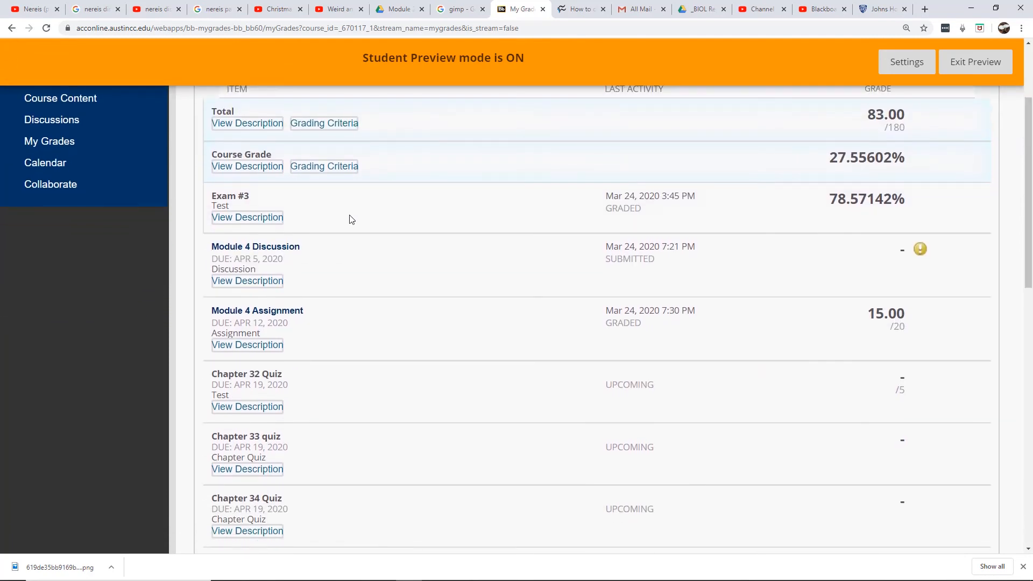
{"action": "left_click_drag", "start_coordinate": [1030, 182], "coordinate": [1030, 230]}
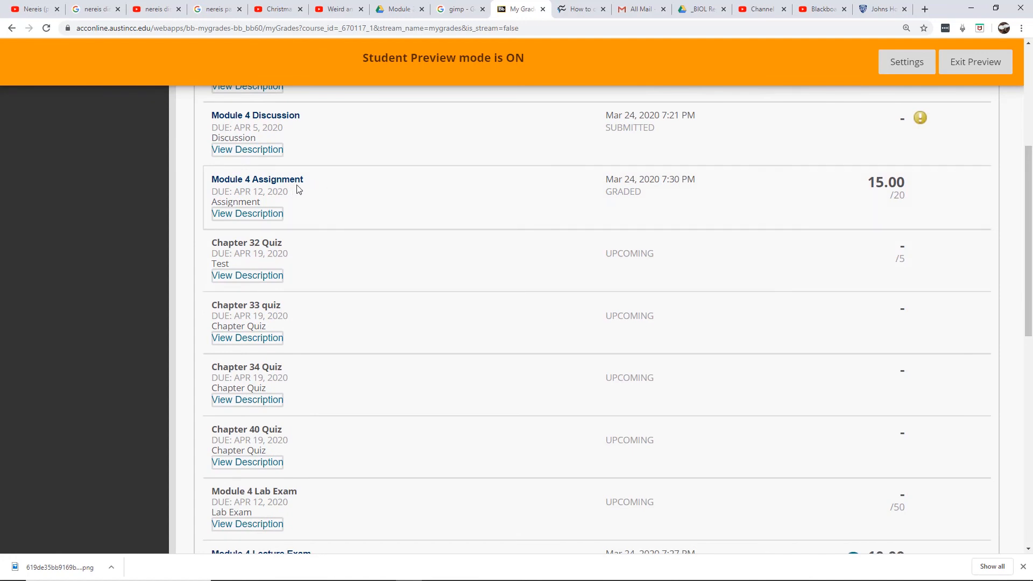
{"action": "left_click_drag", "start_coordinate": [1028, 178], "coordinate": [1025, 269]}
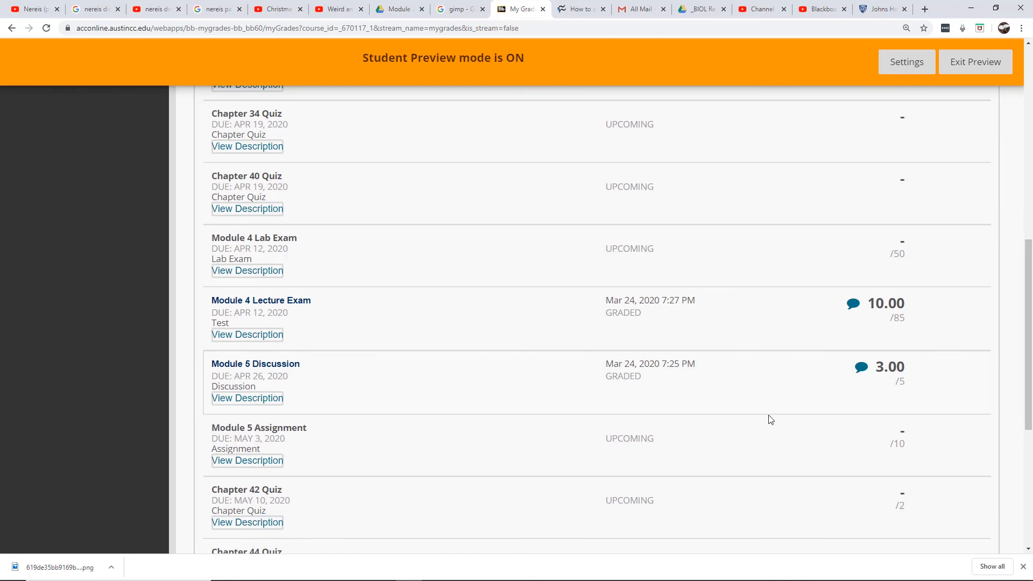
{"action": "left_click", "coordinate": [853, 306]}
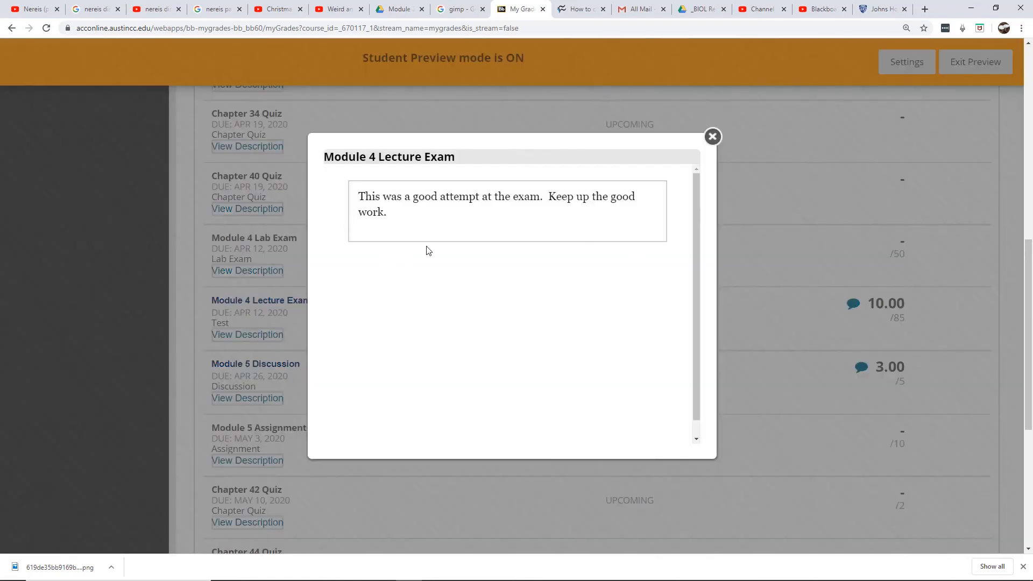
{"action": "left_click", "coordinate": [713, 139]}
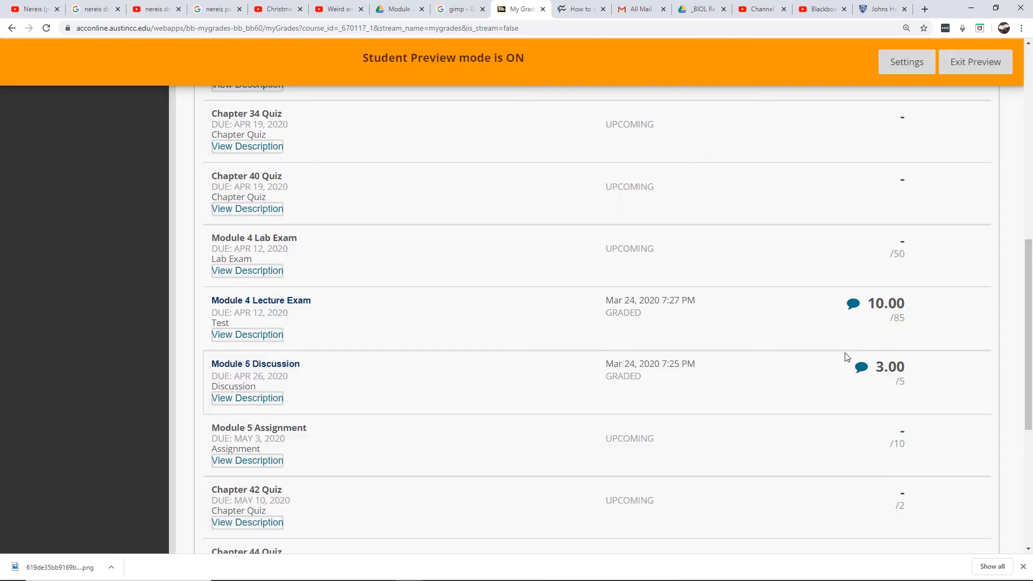
{"action": "left_click", "coordinate": [862, 367]}
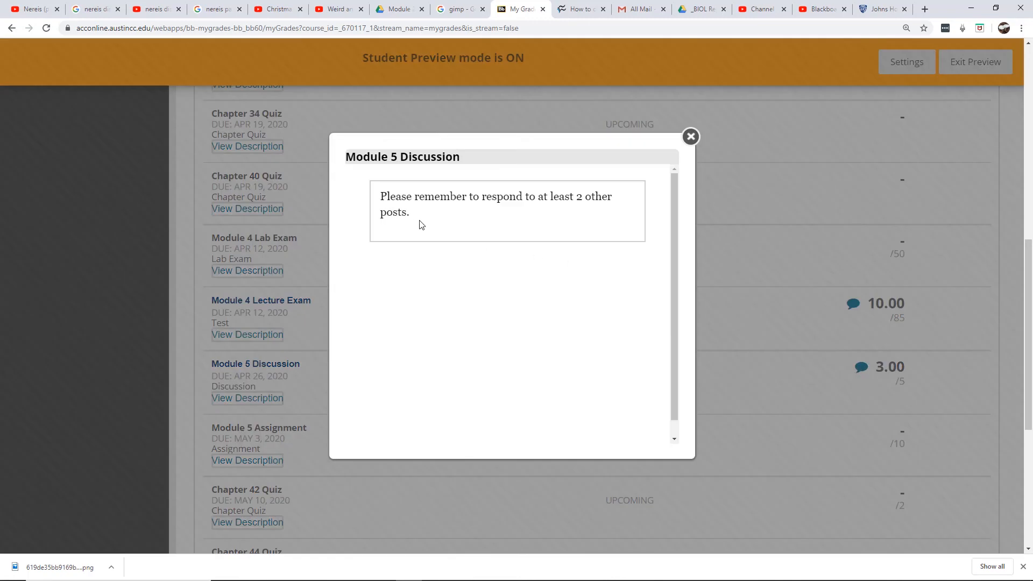
{"action": "left_click", "coordinate": [691, 137]}
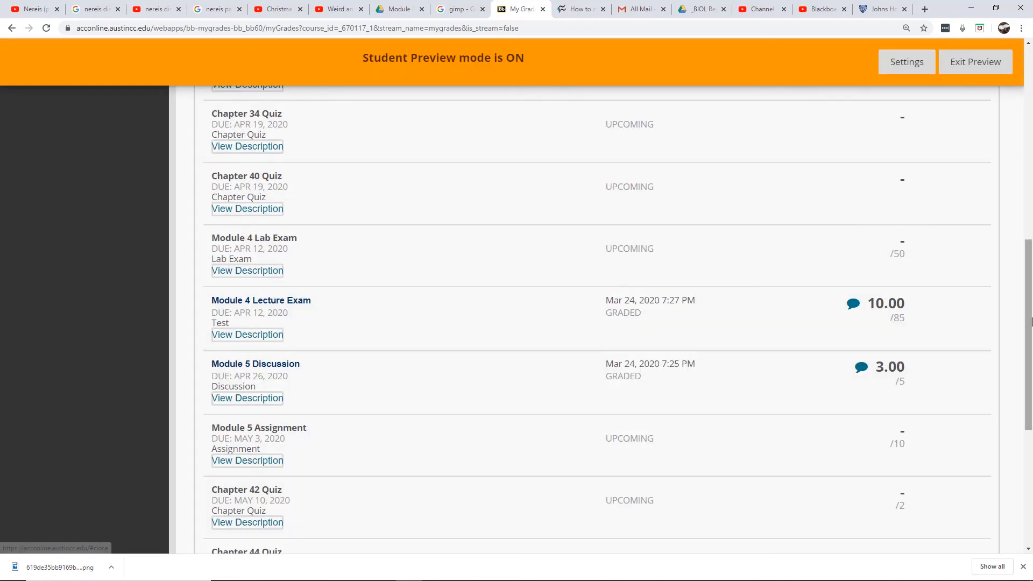
{"action": "left_click_drag", "start_coordinate": [1031, 322], "coordinate": [1030, 123]}
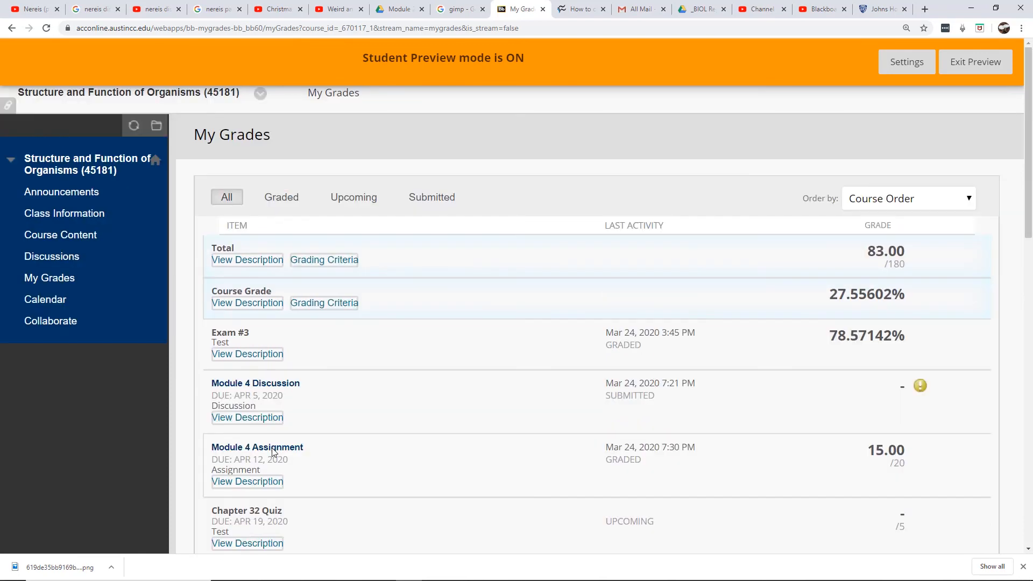
- Review the graded Module 4 Assignment submission from My Grades, reading the instructor's comment under question 5 in the attached Lab Topic document
{"action": "left_click", "coordinate": [274, 452]}
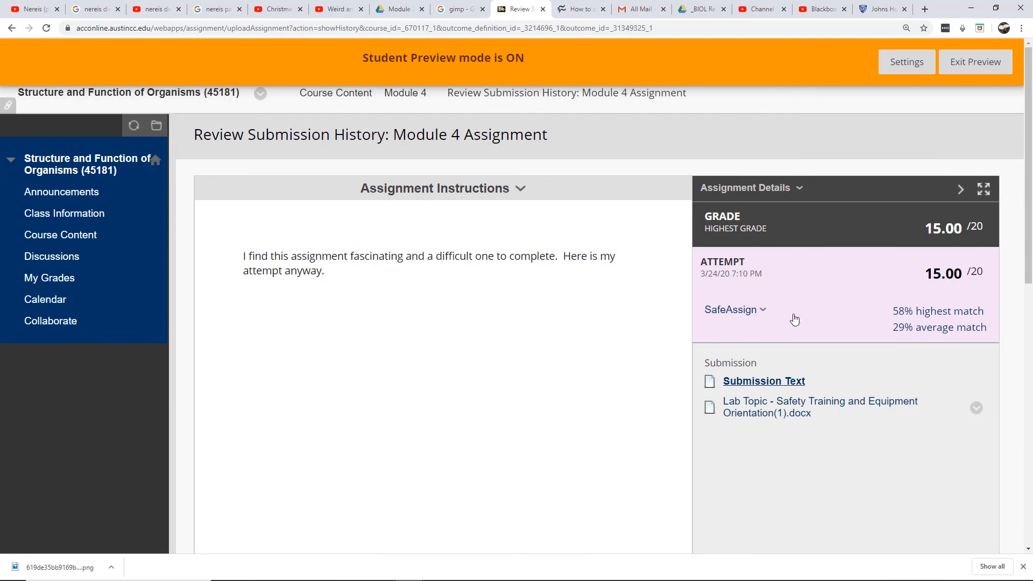
{"action": "left_click", "coordinate": [748, 408]}
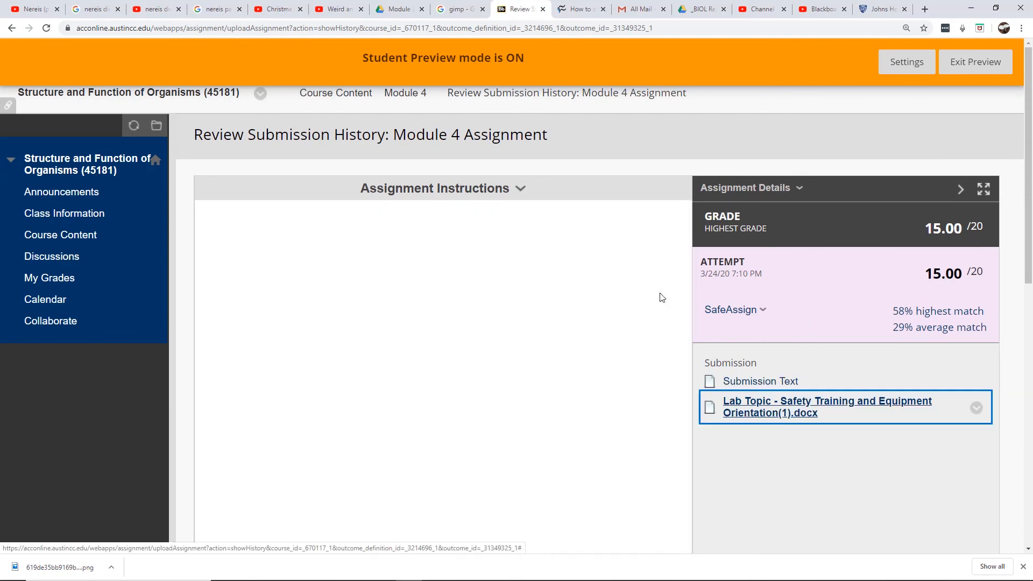
{"action": "scroll", "coordinate": [679, 273], "scroll_direction": "down", "scroll_amount": 4}
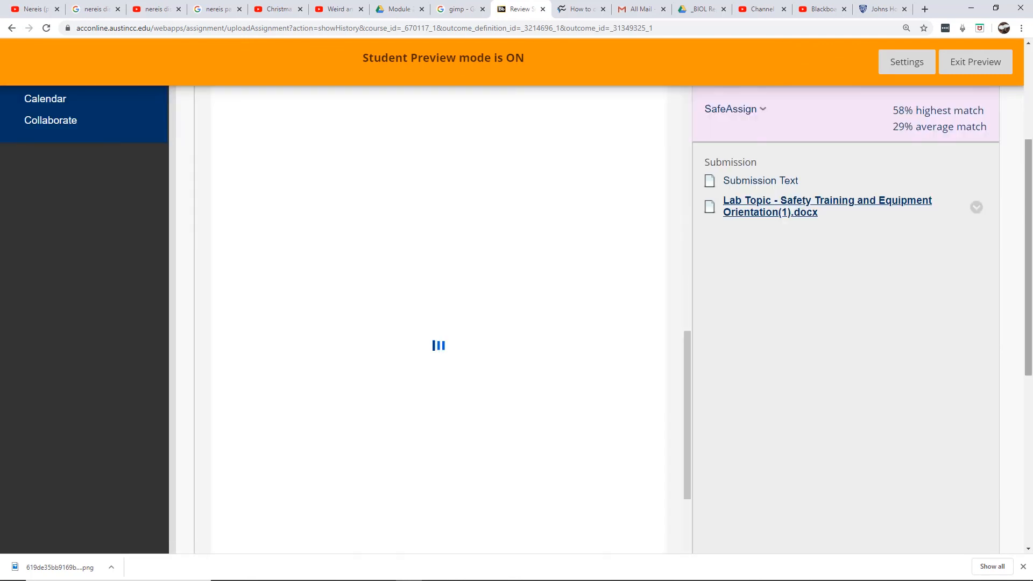
{"action": "scroll", "coordinate": [635, 242], "scroll_direction": "down", "scroll_amount": 5}
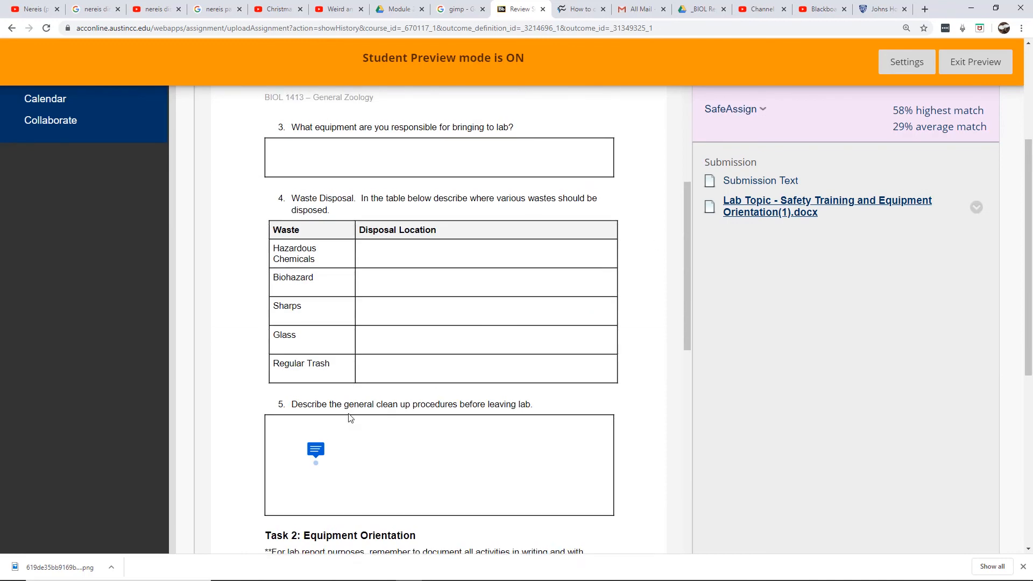
{"action": "left_click", "coordinate": [316, 451]}
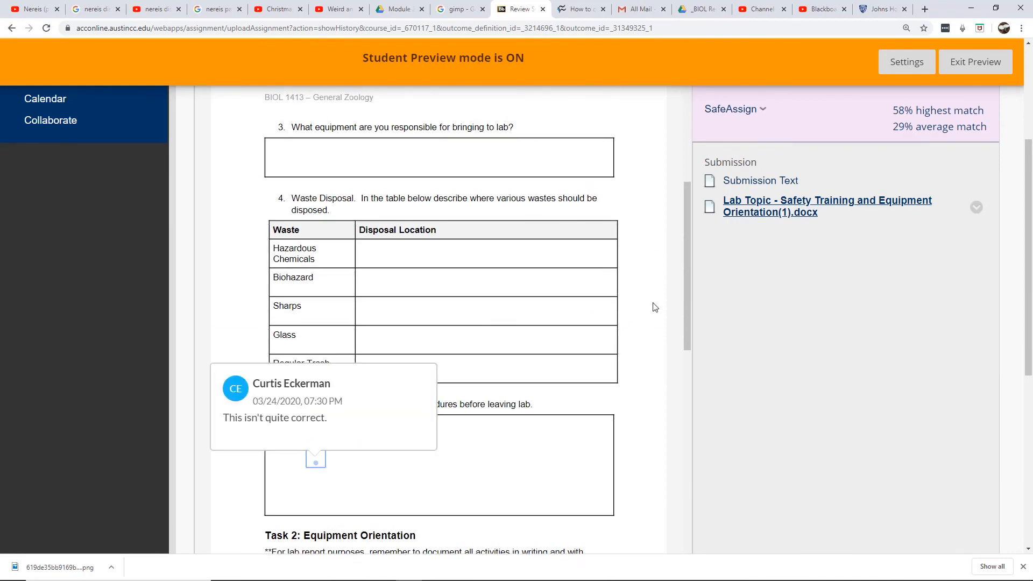
{"action": "left_click_drag", "start_coordinate": [687, 275], "coordinate": [706, 148]}
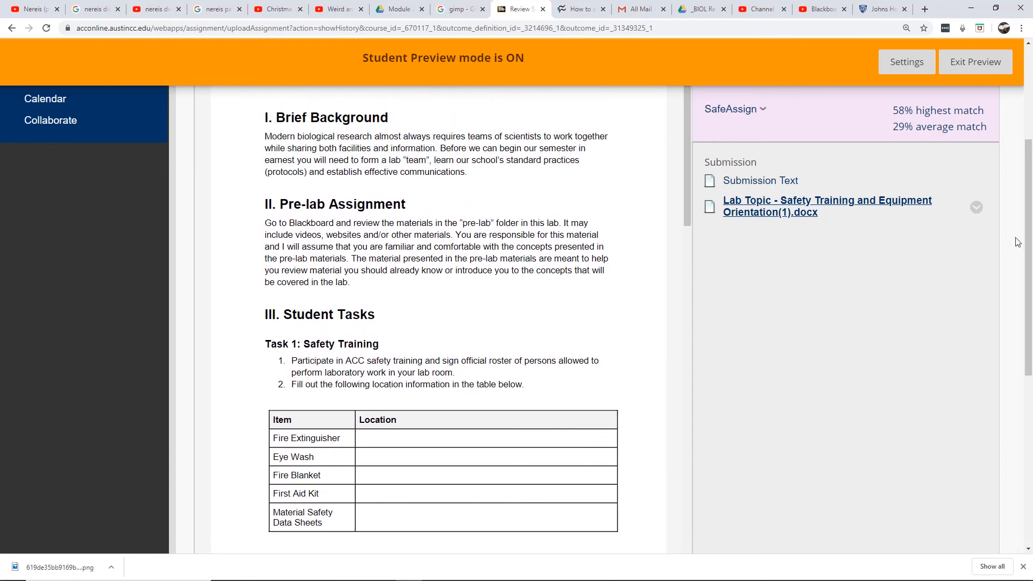
{"action": "left_click_drag", "start_coordinate": [1015, 240], "coordinate": [1025, 177]}
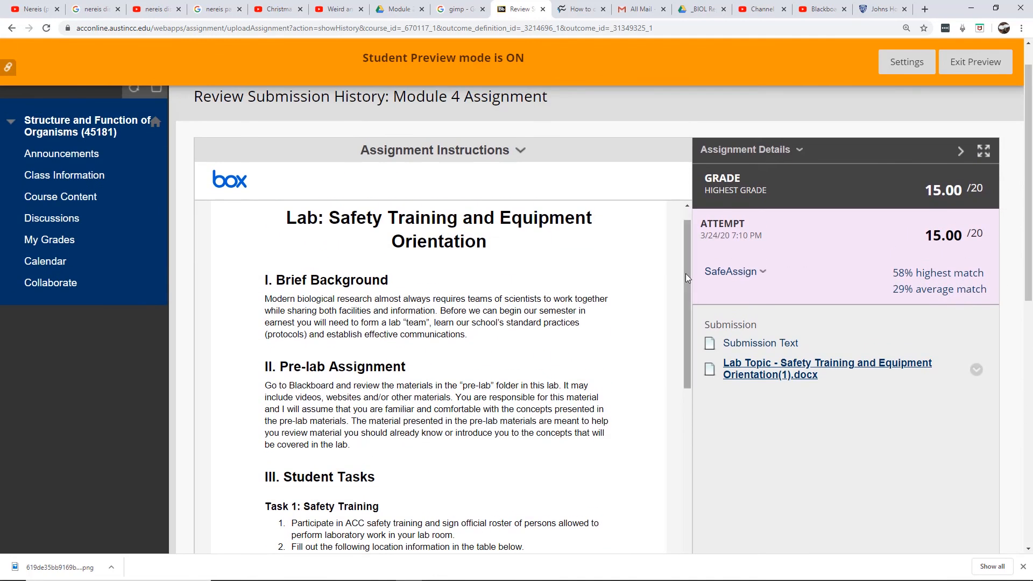